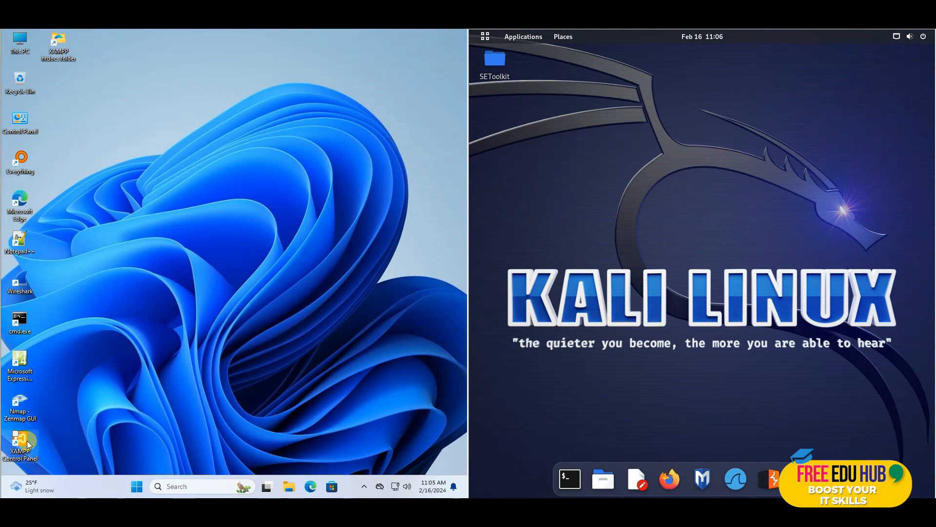
pyautogui.click(27, 412)
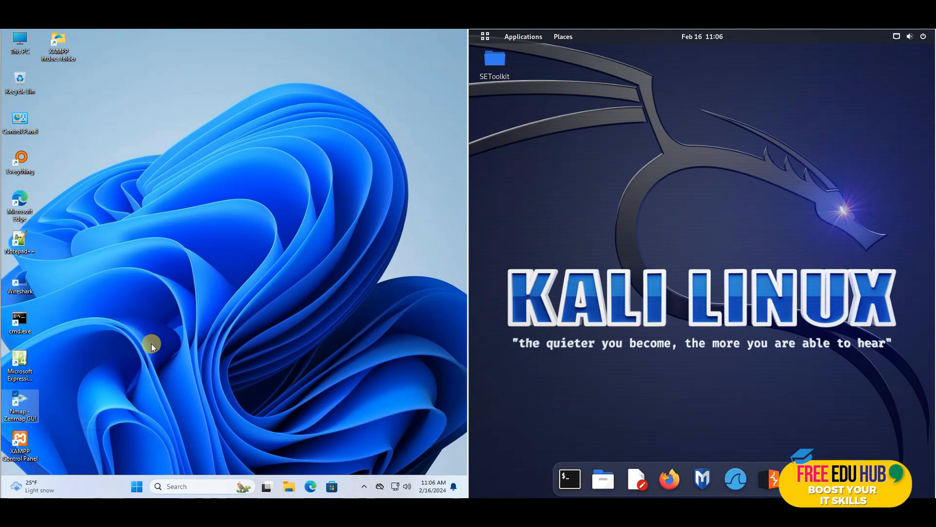
pyautogui.click(400, 223)
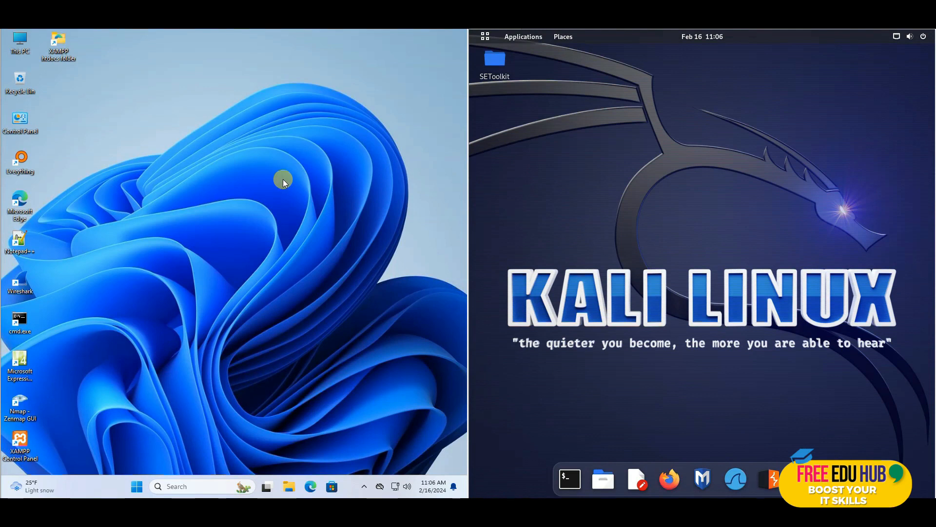
# Open the Command Prompt on the Windows machine and run ipconfig to display its IP configuration
pyautogui.doubleClick(20, 323)
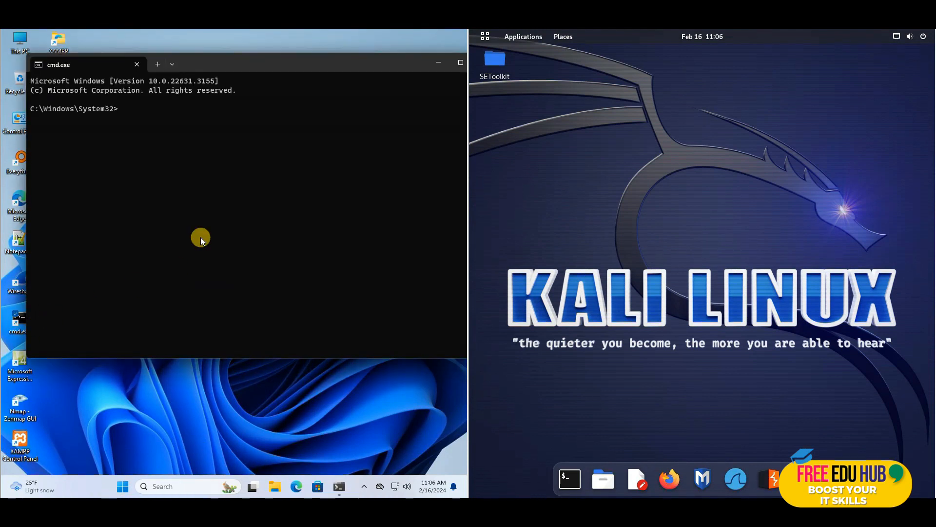
pyautogui.write('i')
pyautogui.write('p')
pyautogui.write('conm')
pyautogui.write('fig')
pyautogui.press('Return')
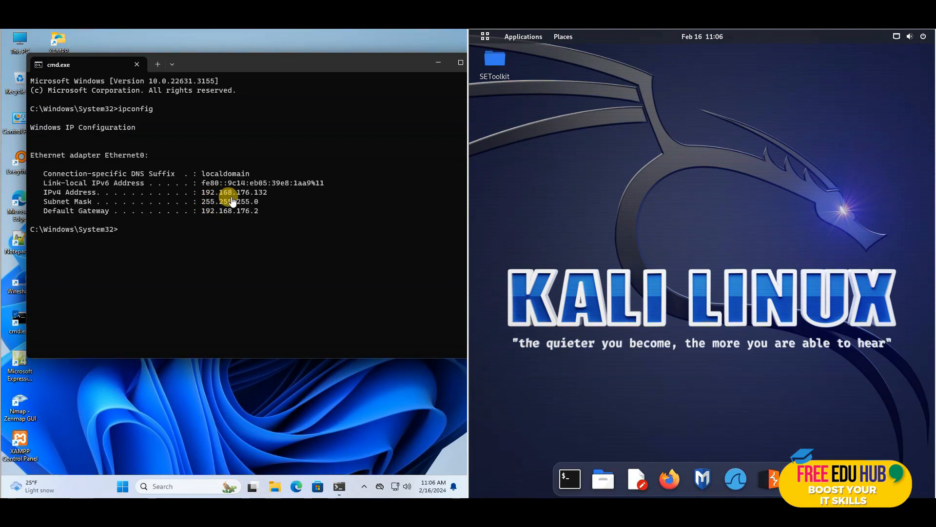
# Open a terminal on the Kali machine and run ifconfig to display its network addresses
pyautogui.click(570, 479)
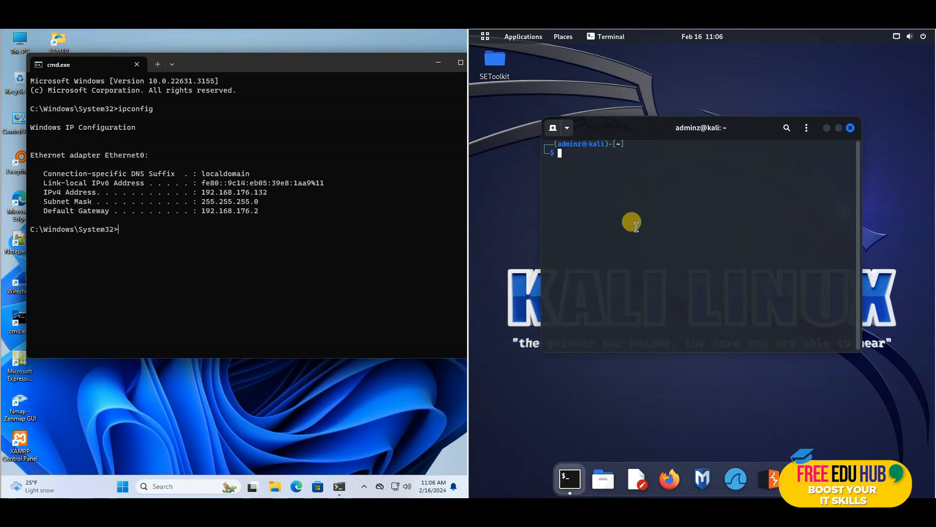
pyautogui.write('pi')
pyautogui.press('BackSpace')
pyautogui.press('BackSpace')
pyautogui.write('ifconfig')
pyautogui.press('Return')
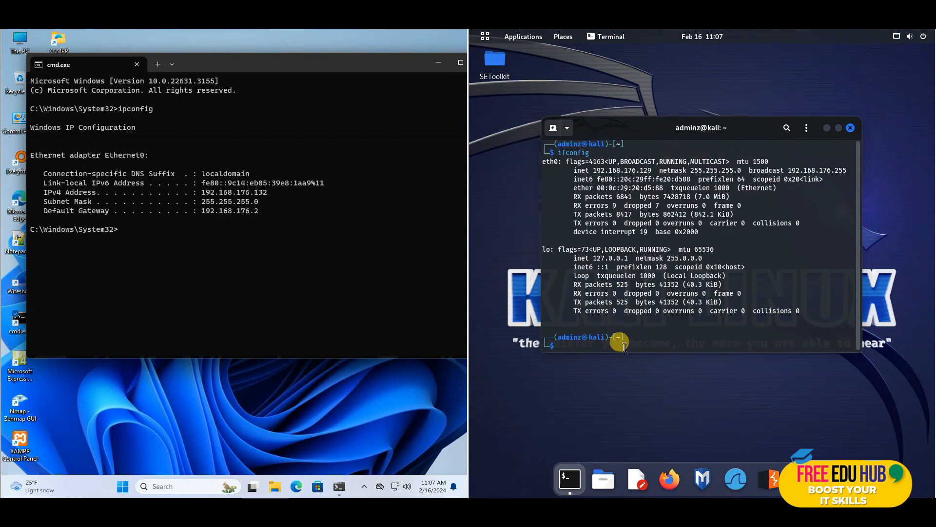
# Ping the Windows machine at 192.168.176.132 from the Kali terminal
pyautogui.write('ping')
pyautogui.press('Right')
pyautogui.press('Return')
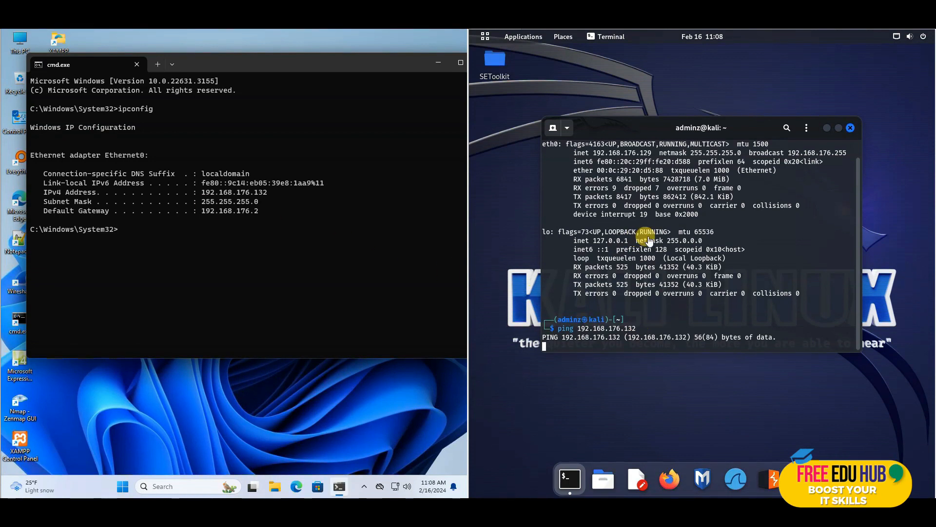
# Turn on Windows Defender Firewall for both private and public networks, and stop the running ping in the Kali terminal
pyautogui.doubleClick(18, 129)
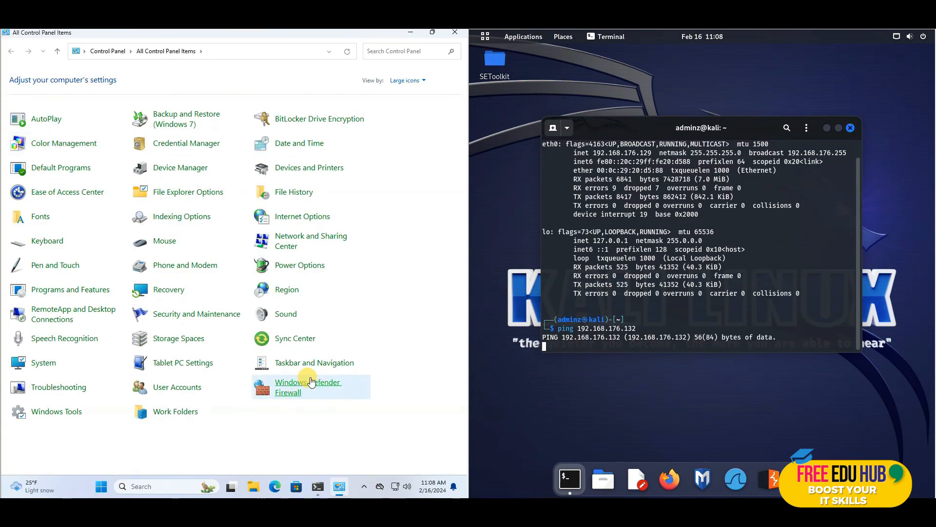
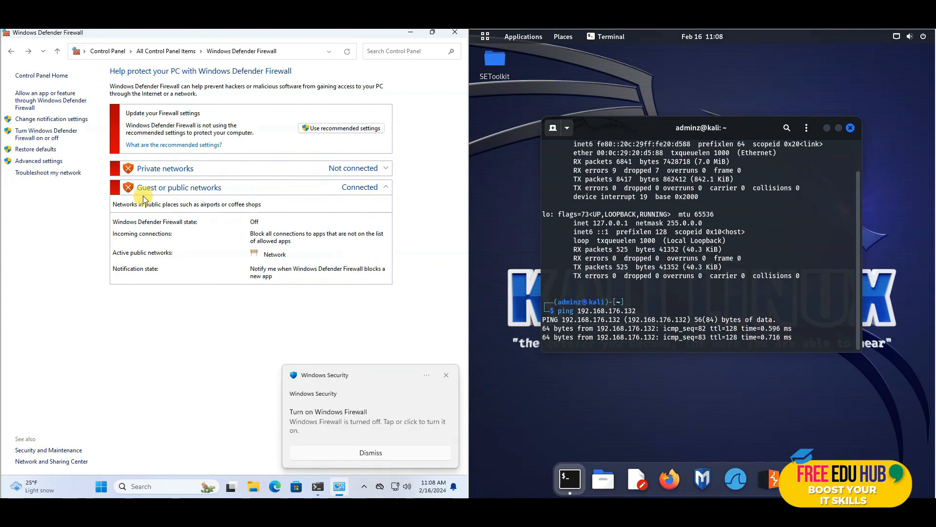
pyautogui.click(55, 132)
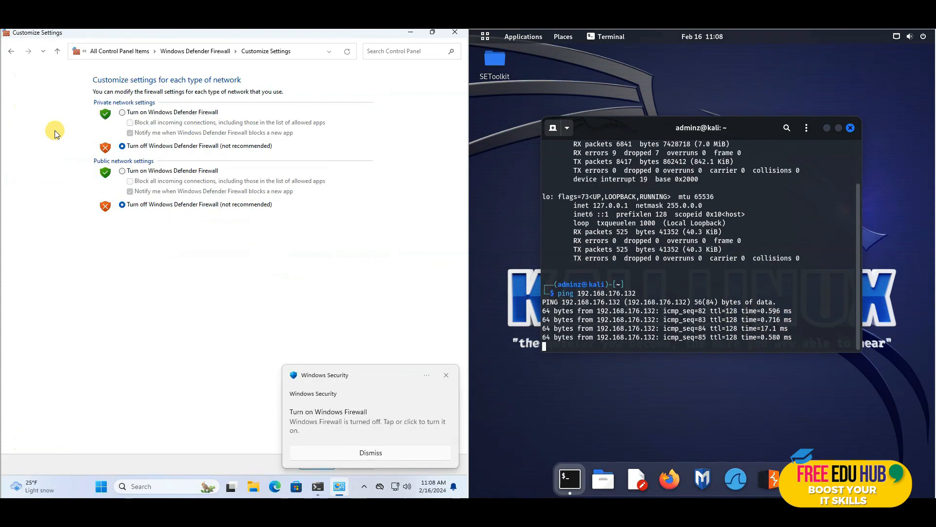
pyautogui.click(133, 117)
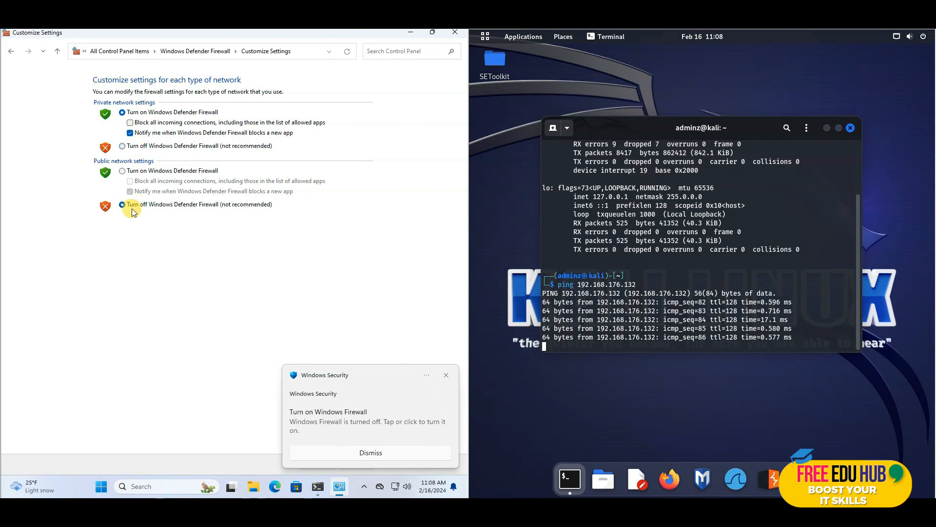
pyautogui.click(129, 171)
pyautogui.click(447, 373)
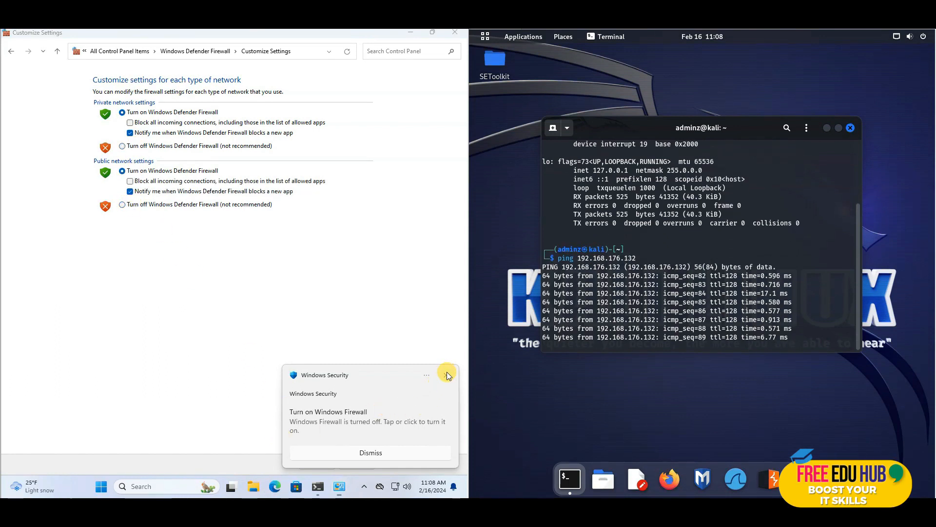
pyautogui.click(316, 464)
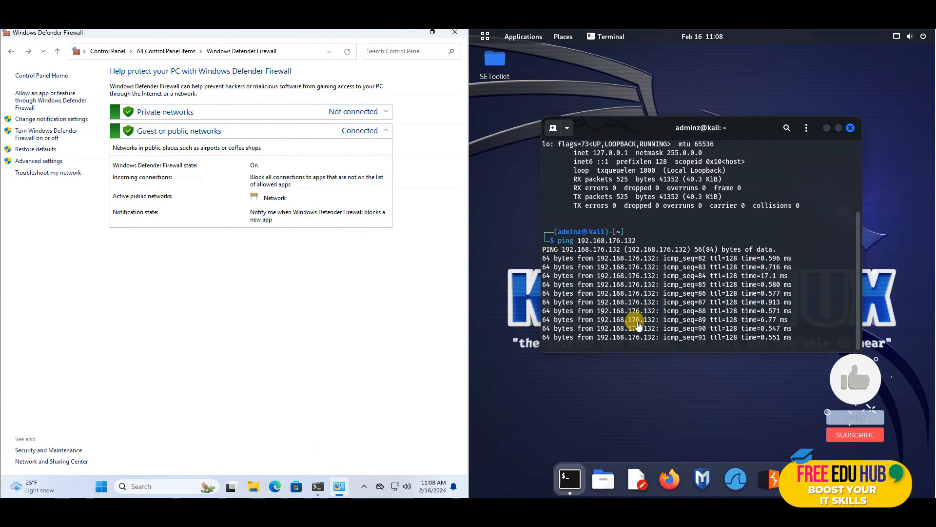
pyautogui.hotkey('ctrl', 'c')
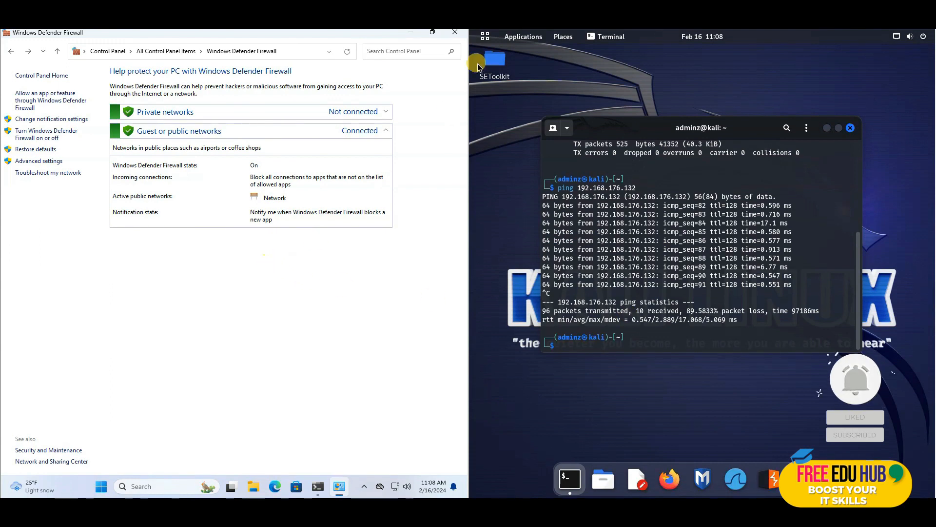
# Close the firewall window and ping the Kali machine at 192.168.176.129 from the Windows Command Prompt
pyautogui.click(455, 32)
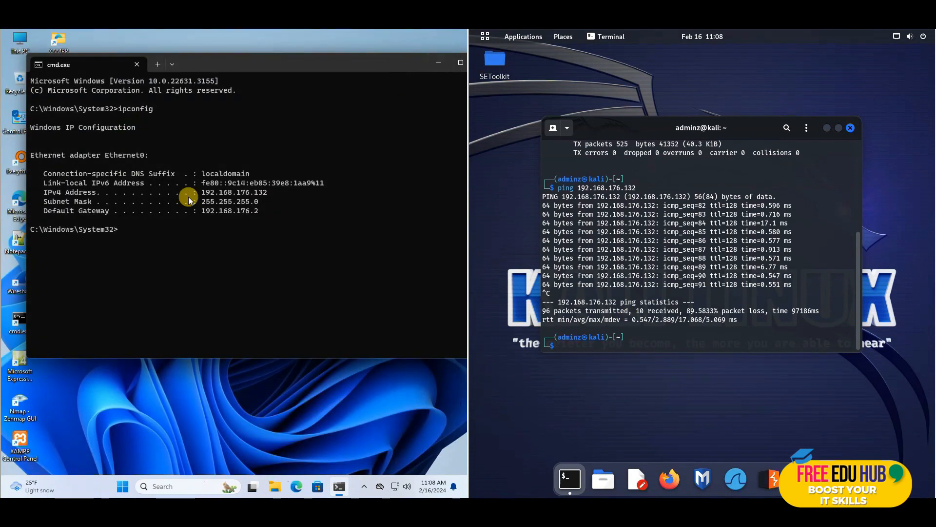
pyautogui.press('Up')
pyautogui.press('BackSpace')
pyautogui.press('BackSpace')
pyautogui.press('BackSpace')
pyautogui.press('BackSpace')
pyautogui.press('BackSpace')
pyautogui.press('BackSpace')
pyautogui.press('BackSpace')
pyautogui.press('BackSpace')
pyautogui.write('ping 192.168.176.129')
pyautogui.press('Return')
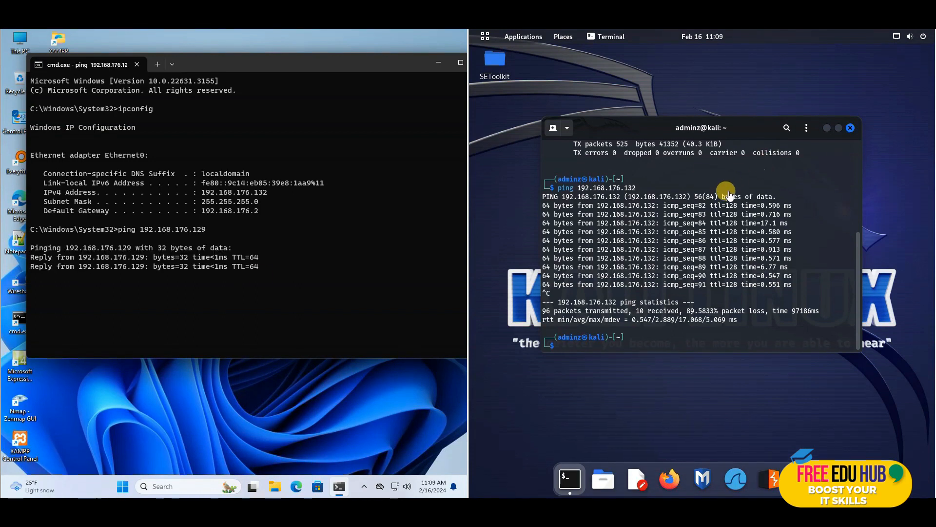
# Highlight Kali's eth0 IP address in the ifconfig output, and close both the Kali terminal and the Command Prompt
pyautogui.scroll(6, 673, 244)
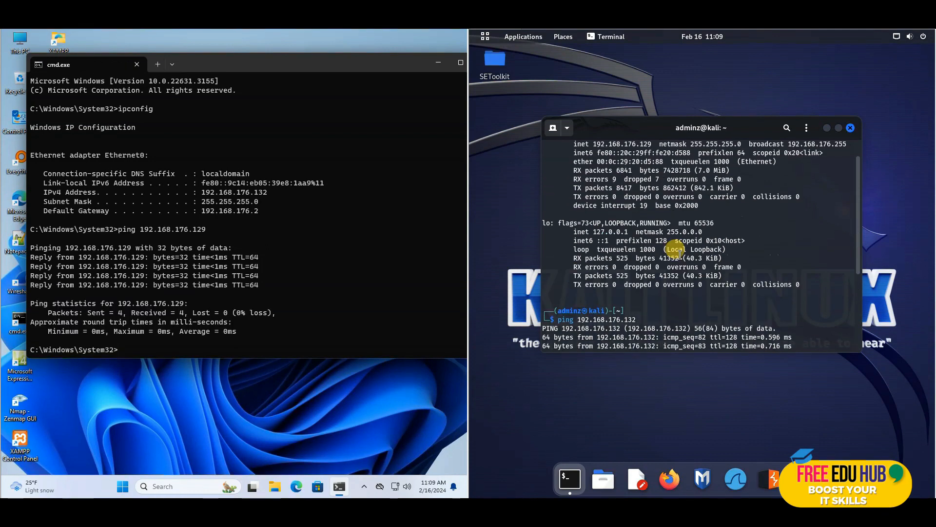
pyautogui.moveTo(654, 170); pyautogui.dragTo(594, 171)
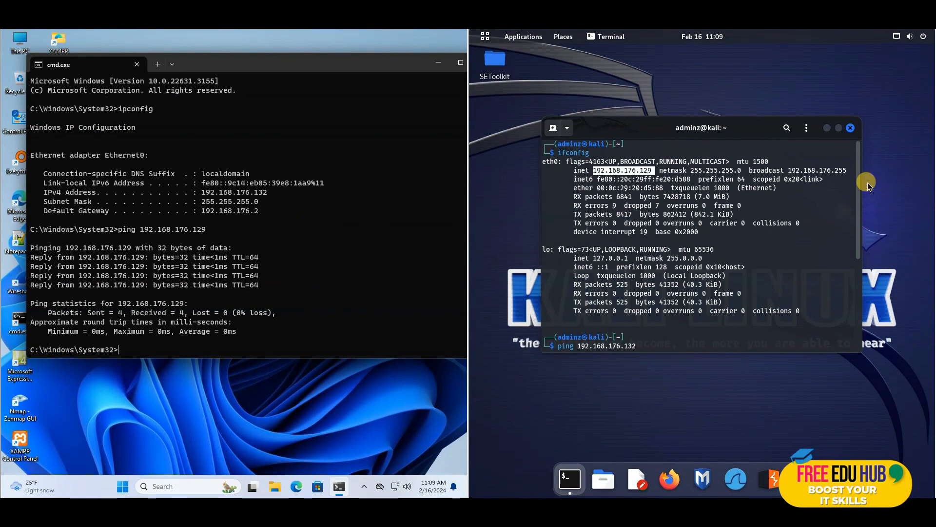
pyautogui.click(850, 128)
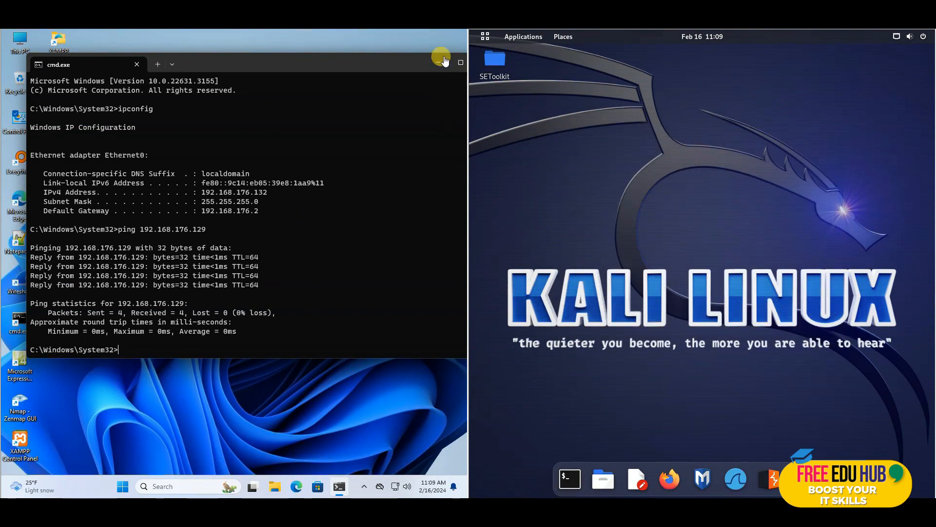
pyautogui.moveTo(382, 66); pyautogui.dragTo(308, 89)
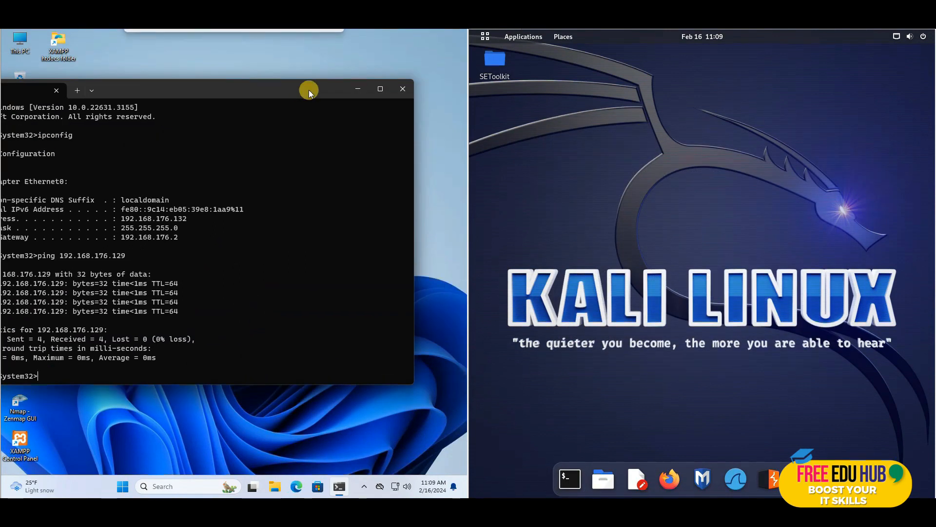
pyautogui.click(399, 86)
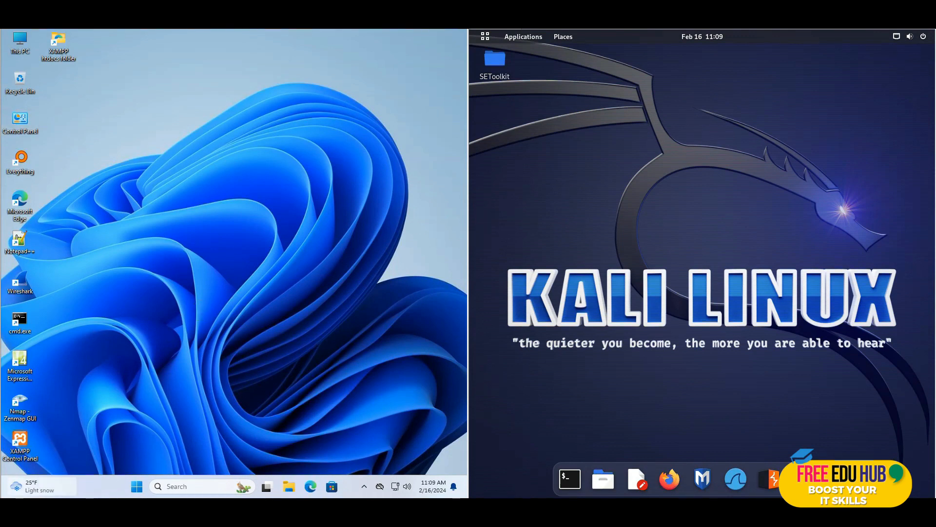
# Start the Apache module in the XAMPP Control Panel and allow Apache HTTP Server through the Windows firewall
pyautogui.doubleClick(28, 455)
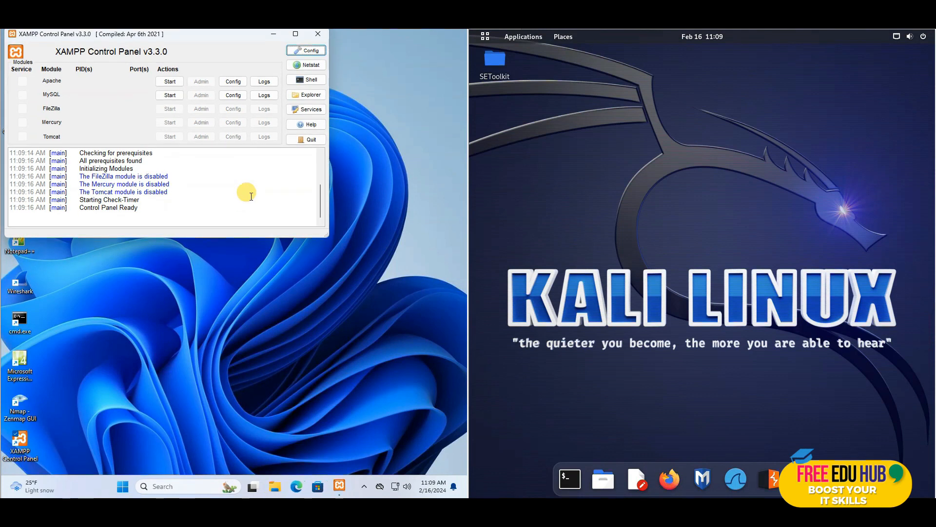
pyautogui.moveTo(202, 37); pyautogui.dragTo(268, 152)
pyautogui.click(237, 197)
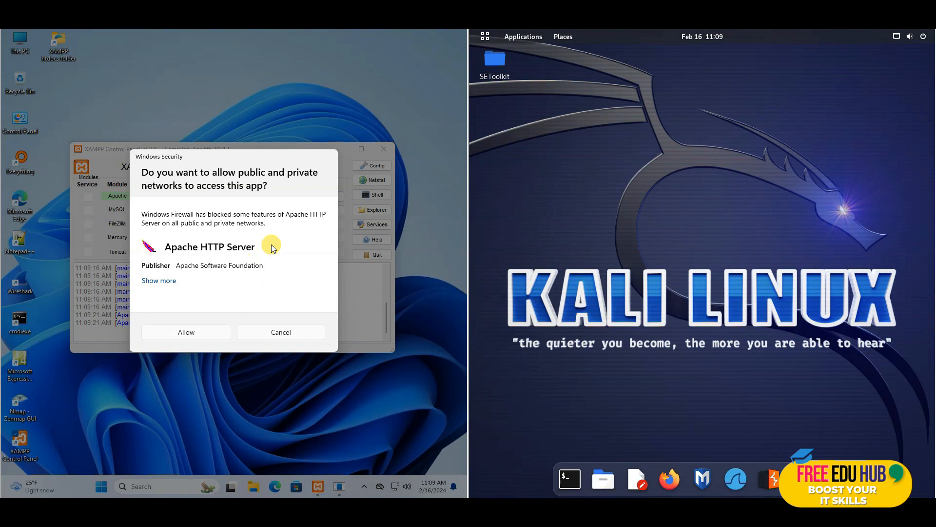
pyautogui.click(195, 334)
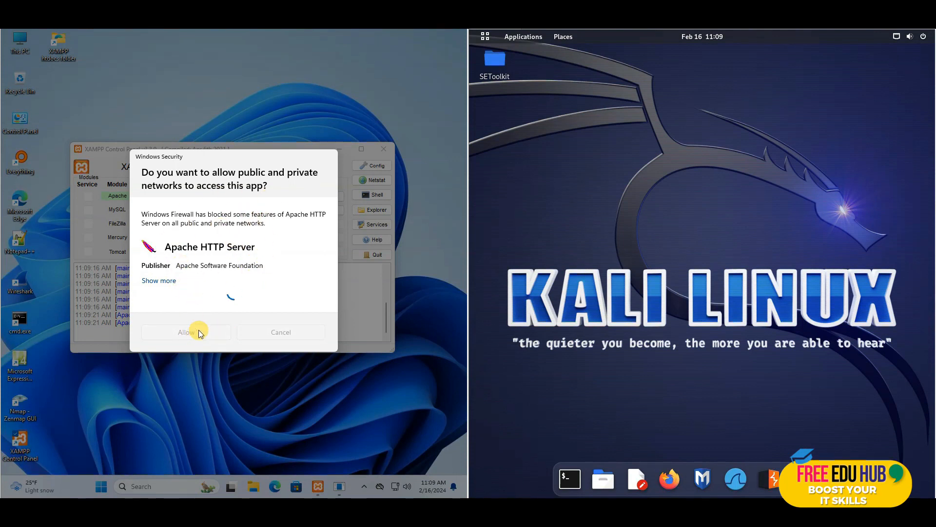
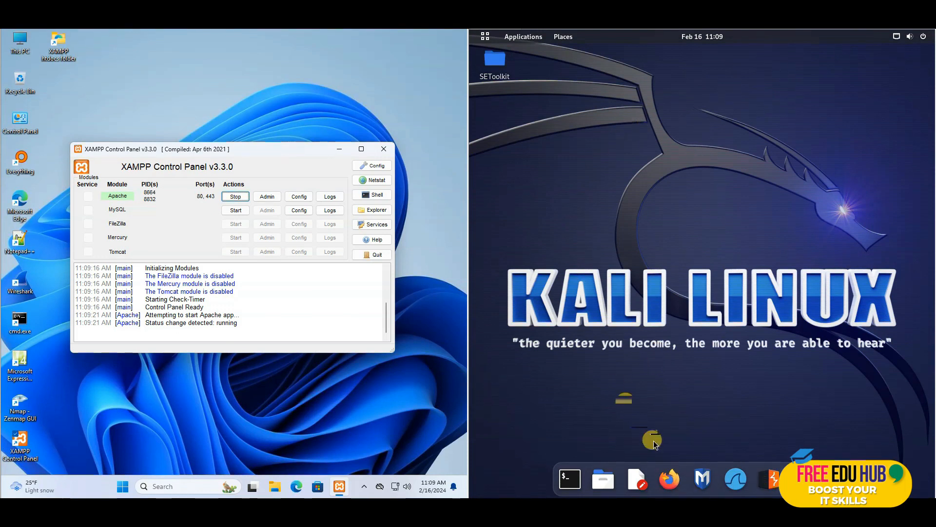
pyautogui.click(670, 475)
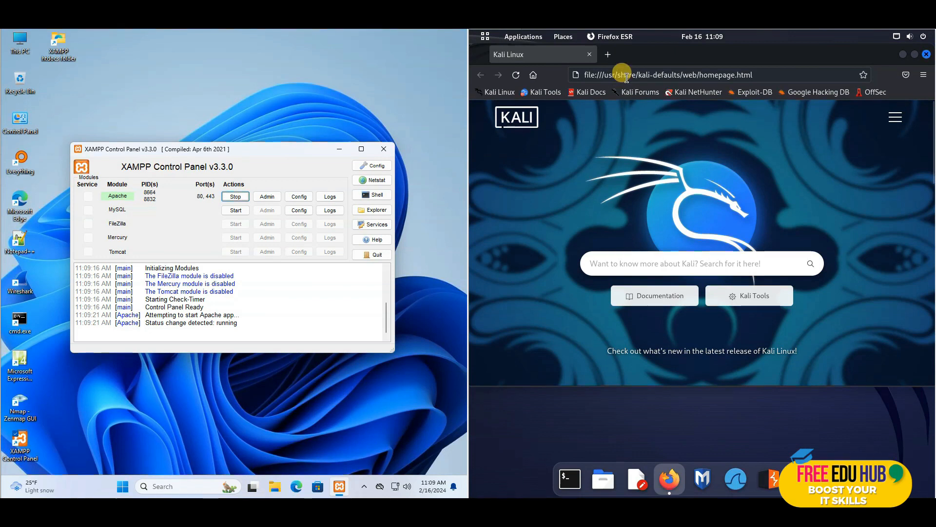
pyautogui.click(629, 75)
pyautogui.write('http')
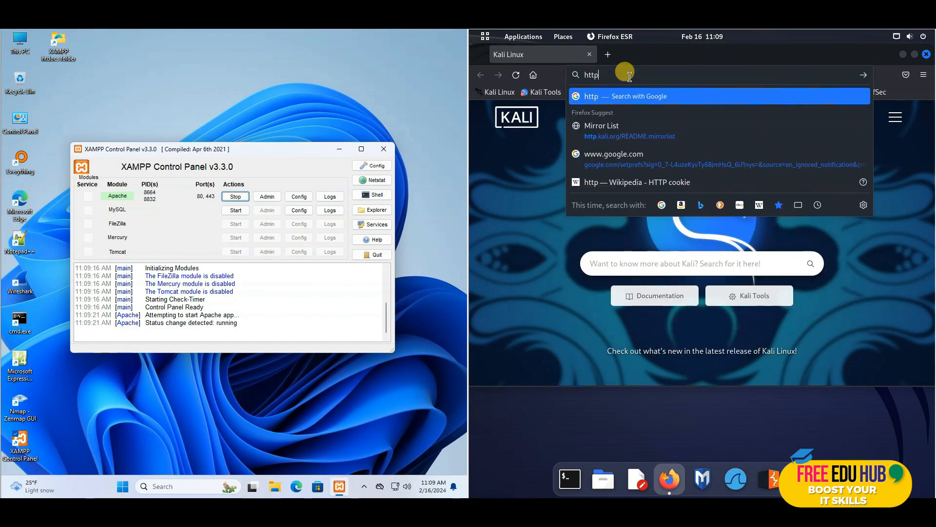
pyautogui.write('://1')
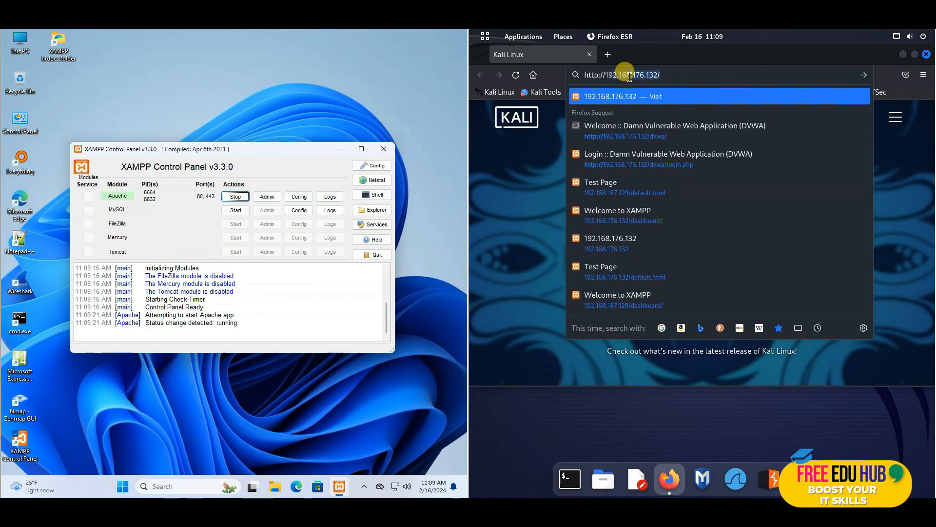
pyautogui.write('92.168')
pyautogui.press('Right')
pyautogui.write('de')
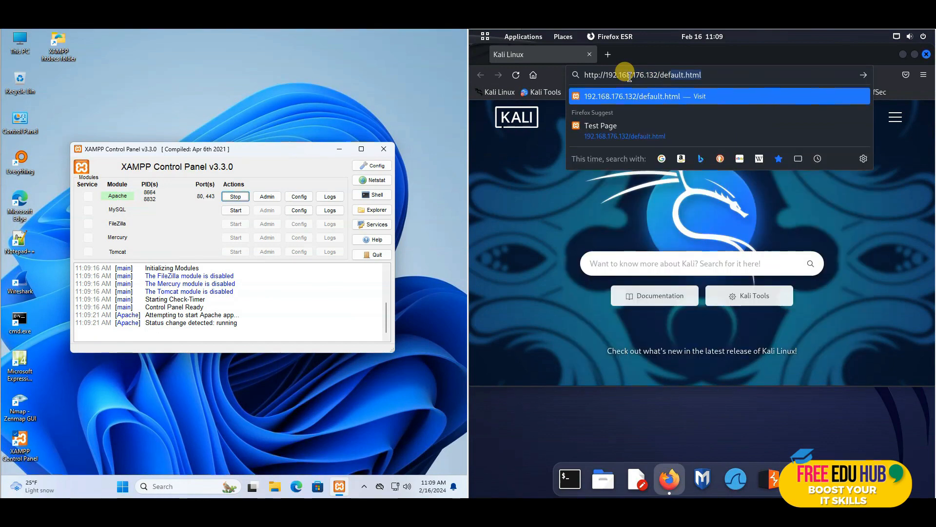
pyautogui.write('f')
pyautogui.press('Return')
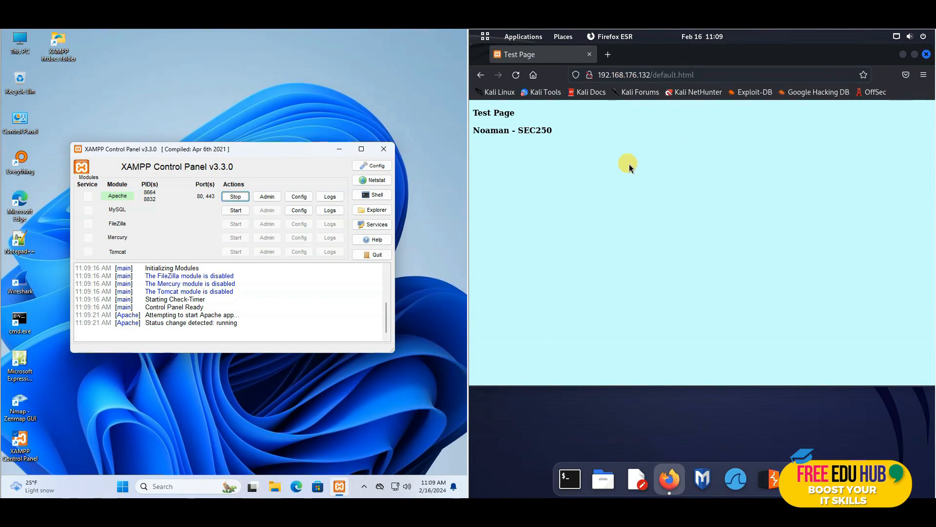
# Show the Inbound Rules in the advanced settings of Windows Defender Firewall on the Windows machine
pyautogui.click(22, 128)
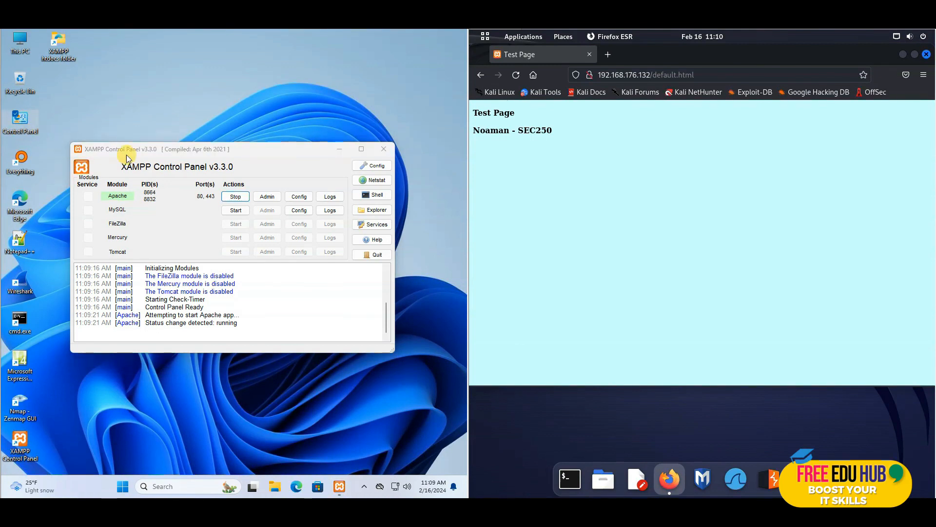
pyautogui.doubleClick(18, 130)
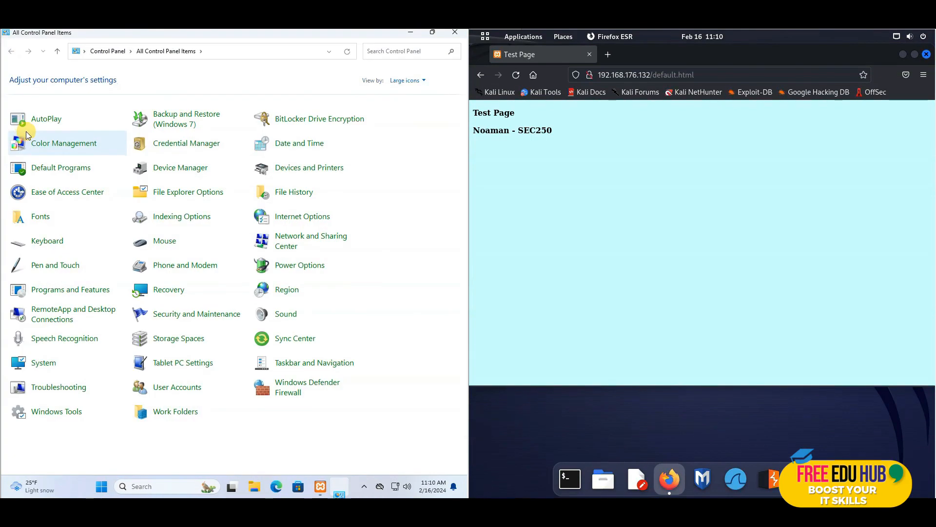
pyautogui.click(290, 388)
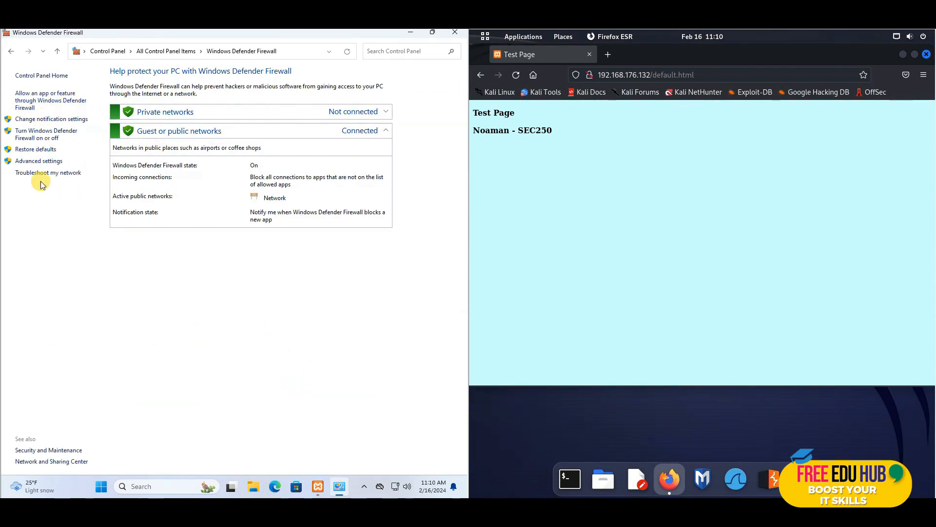
pyautogui.click(40, 162)
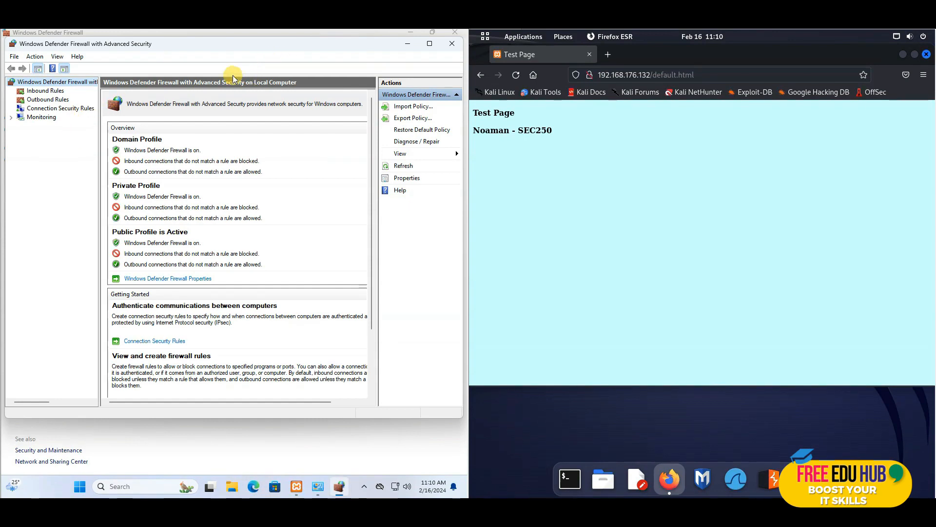
pyautogui.click(46, 92)
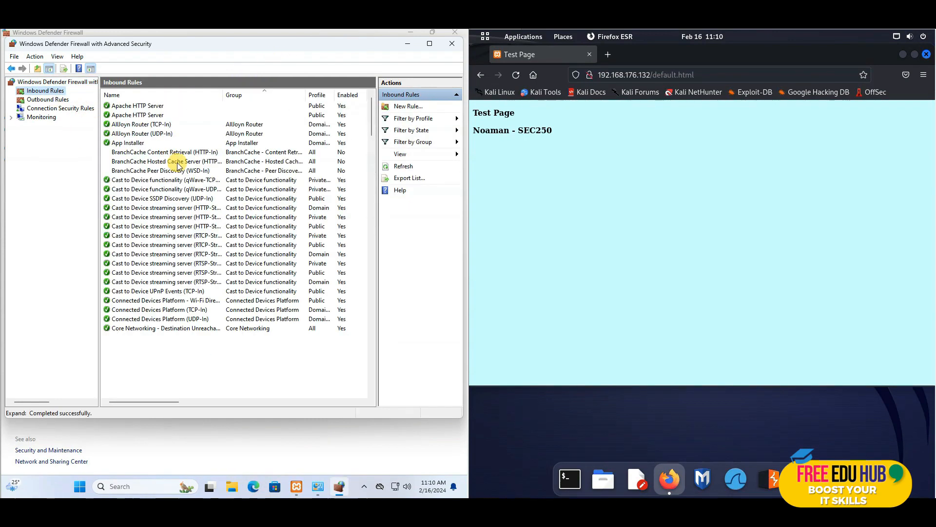
# Set both Apache HTTP Server inbound rules to block the connection
pyautogui.click(147, 106)
pyautogui.doubleClick(146, 110)
pyautogui.click(147, 115)
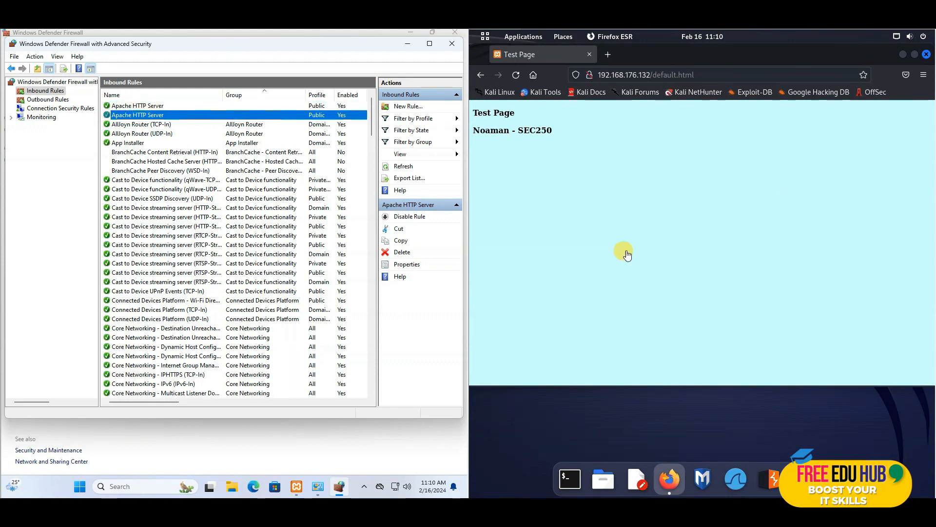
pyautogui.doubleClick(133, 105)
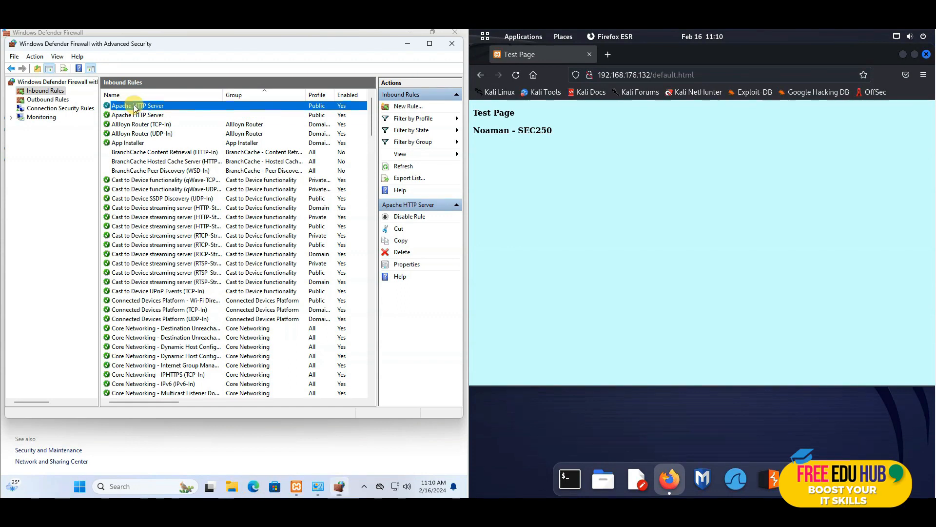
pyautogui.click(180, 255)
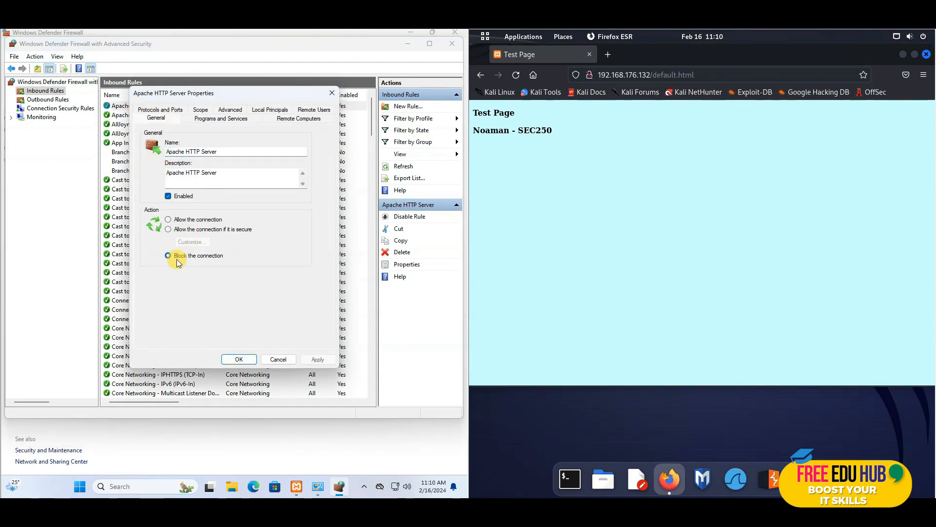
pyautogui.click(318, 360)
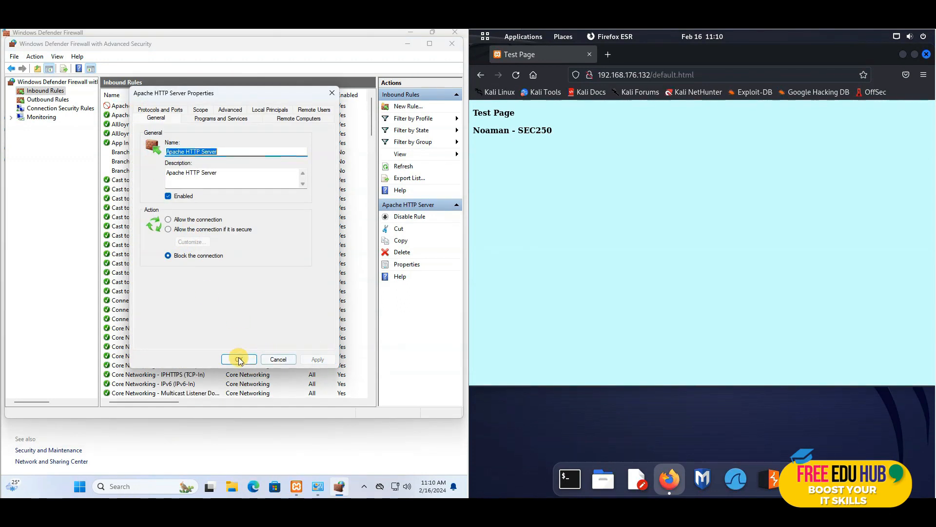
pyautogui.click(239, 359)
pyautogui.doubleClick(140, 115)
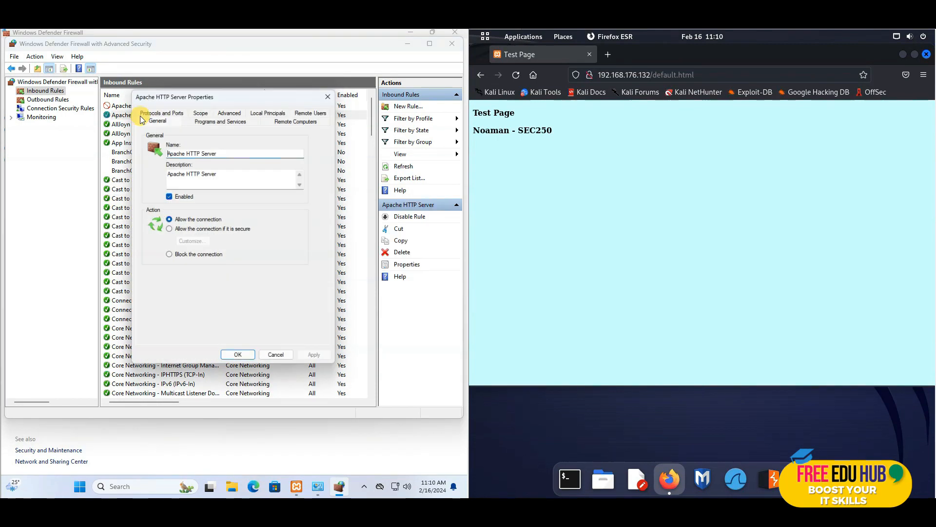
pyautogui.click(170, 255)
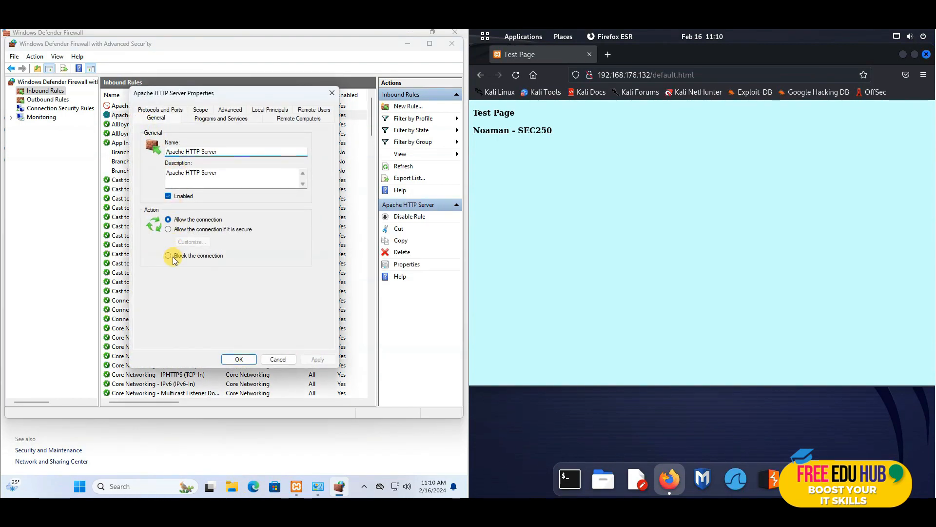
pyautogui.click(239, 359)
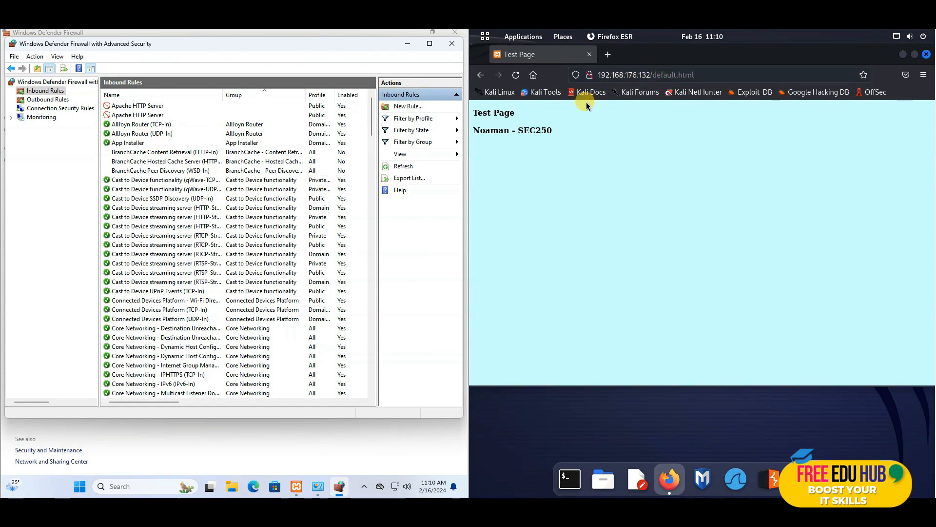
# Try to load 192.168.176.132 in Firefox on the Kali machine with the Apache rules blocking connections
pyautogui.click(480, 75)
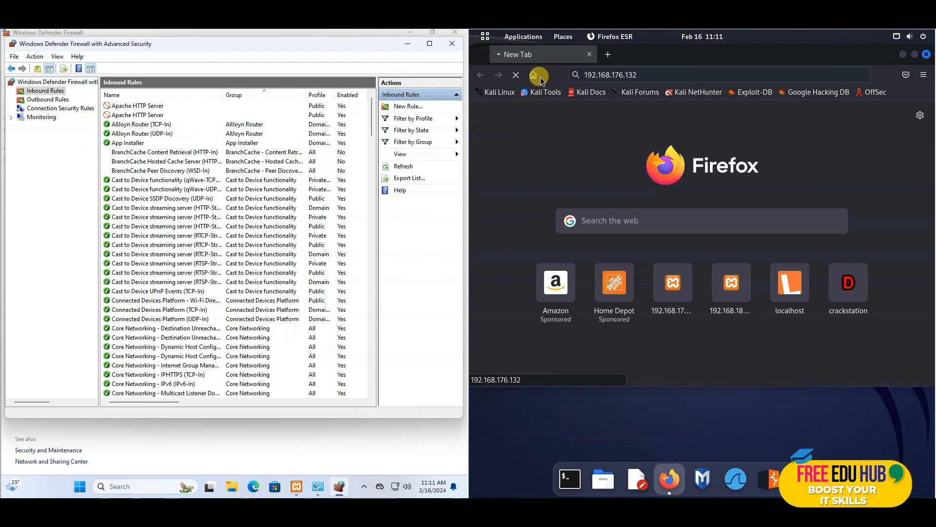
pyautogui.click(516, 75)
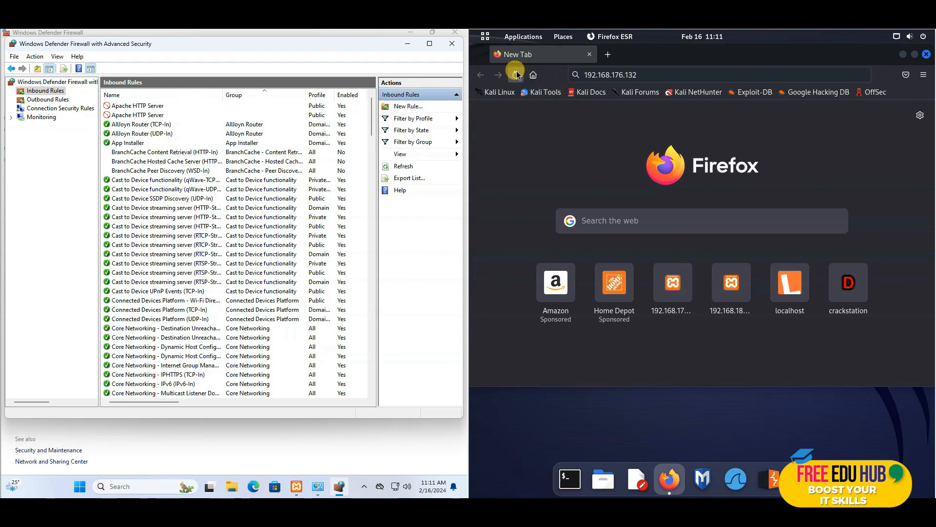
# Sort the inbound rules by name and set both Apache HTTP Server rules to allow the connection
pyautogui.click(133, 95)
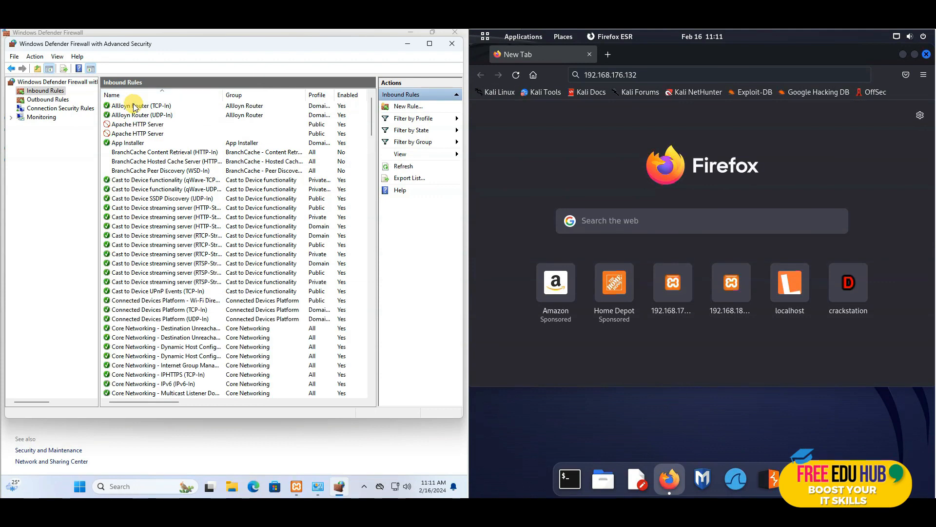
pyautogui.click(137, 98)
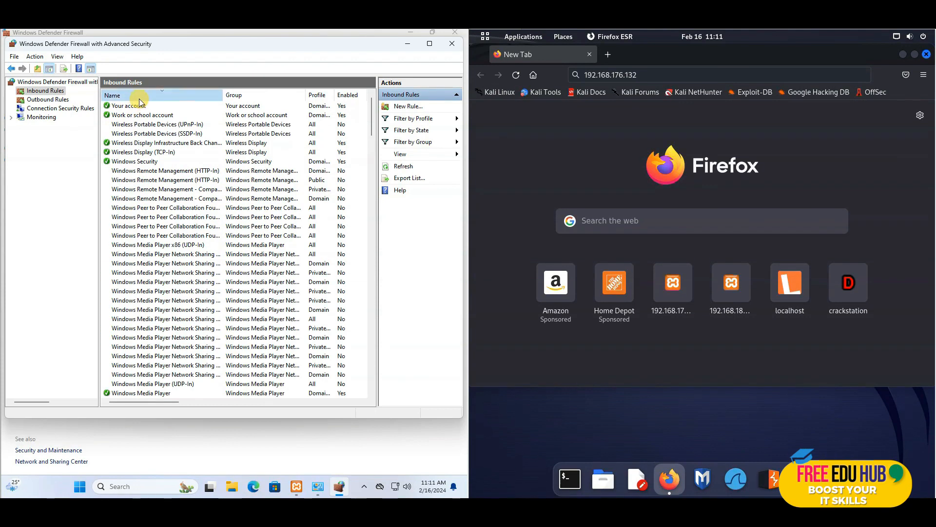
pyautogui.click(139, 99)
pyautogui.doubleClick(133, 124)
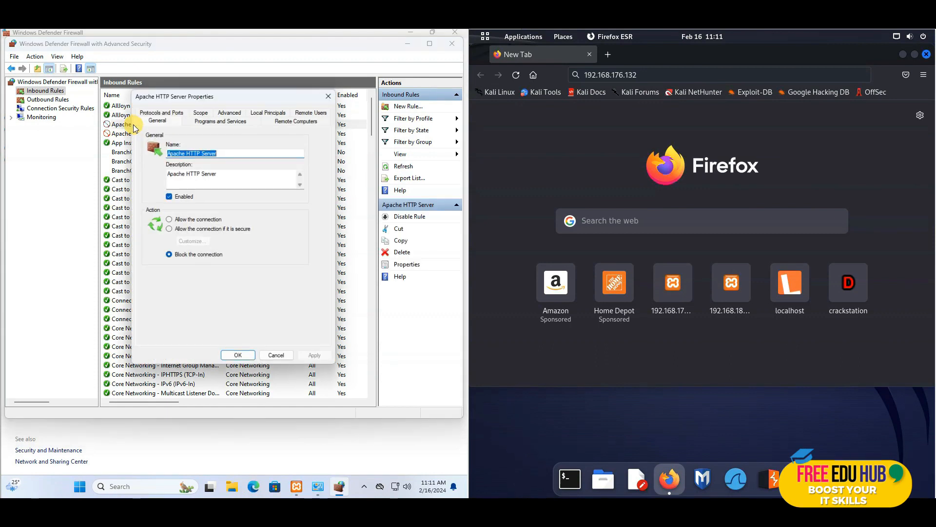
pyautogui.click(177, 222)
pyautogui.click(239, 359)
pyautogui.doubleClick(129, 133)
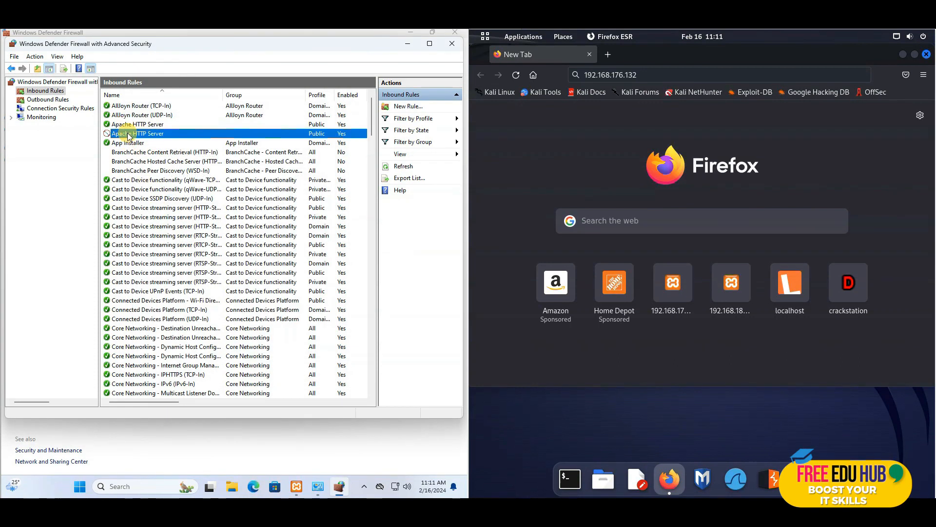
pyautogui.click(177, 223)
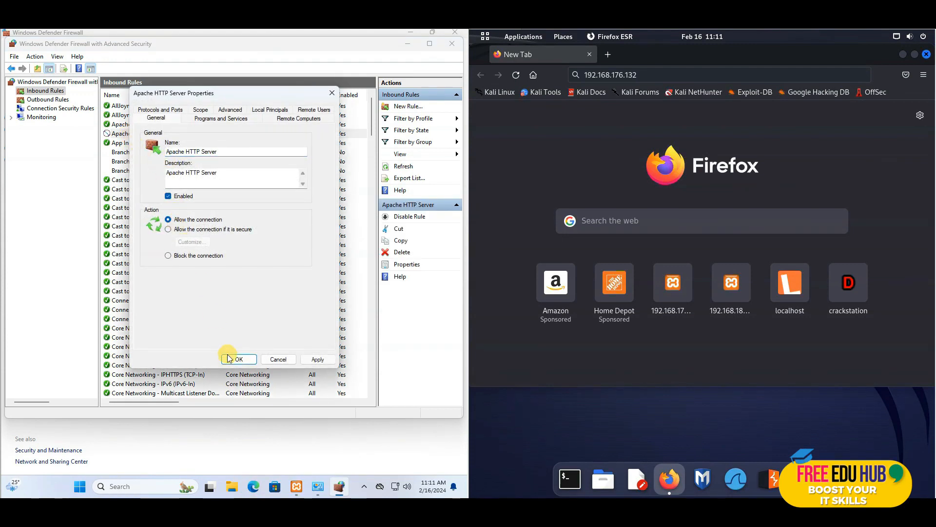
pyautogui.click(233, 361)
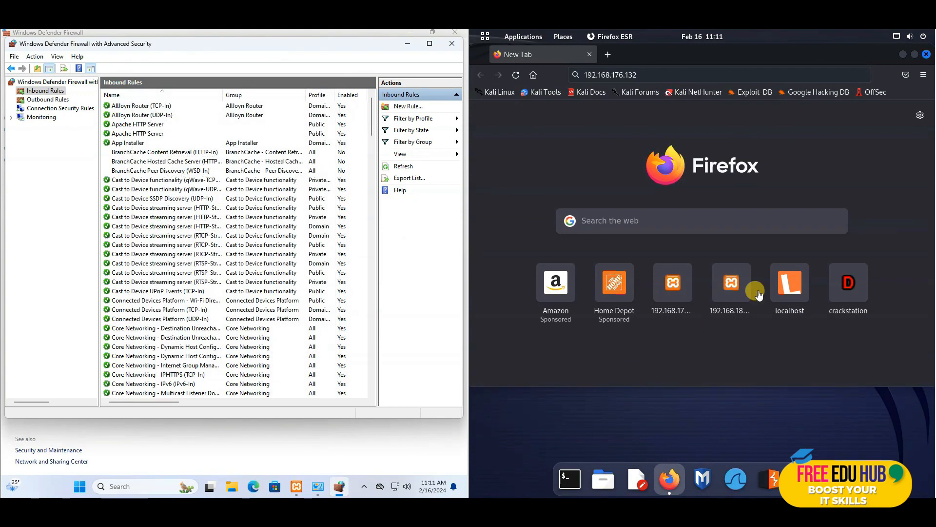
# Minimize Firefox on the Kali machine, and open a maximized terminal with enlarged text
pyautogui.click(903, 55)
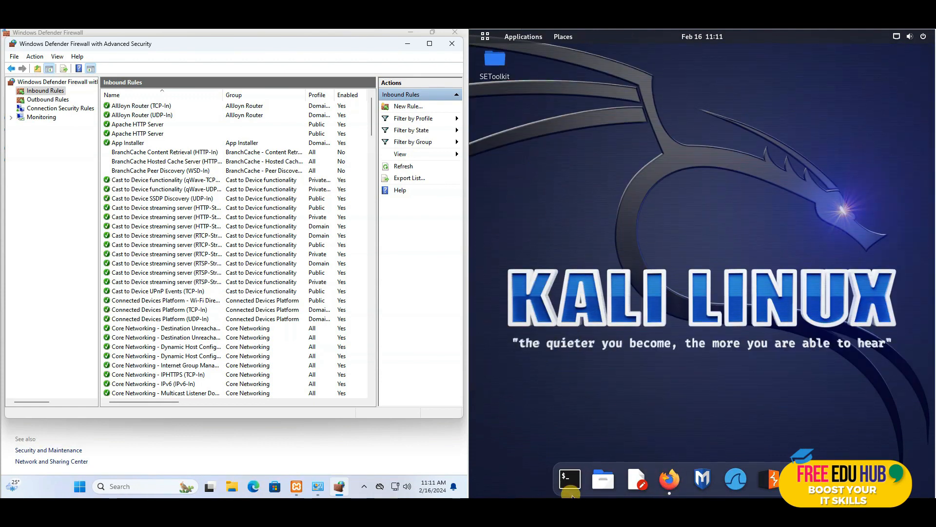
pyautogui.click(570, 480)
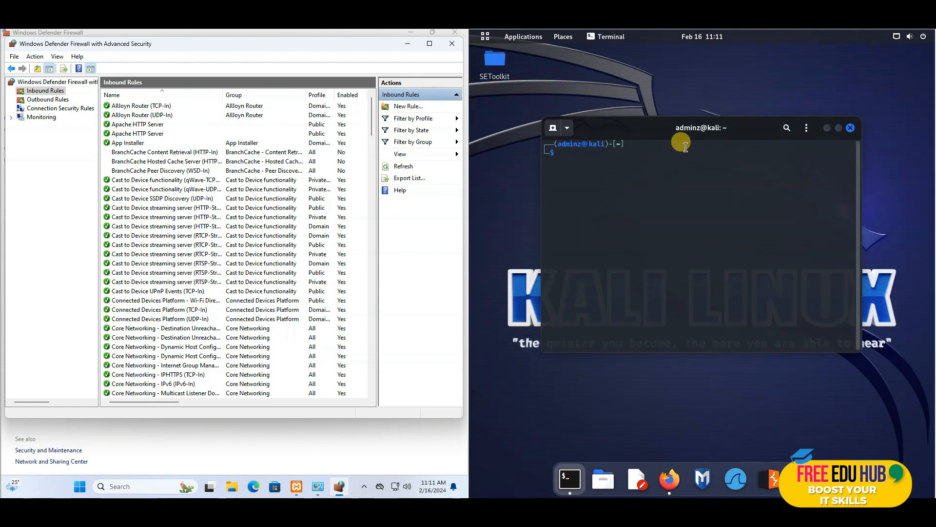
pyautogui.doubleClick(698, 133)
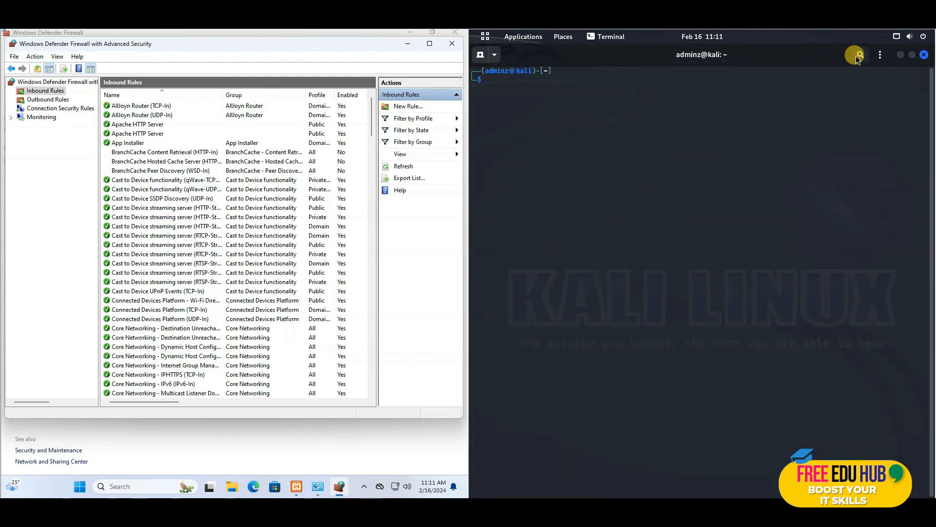
pyautogui.click(881, 55)
pyautogui.click(893, 81)
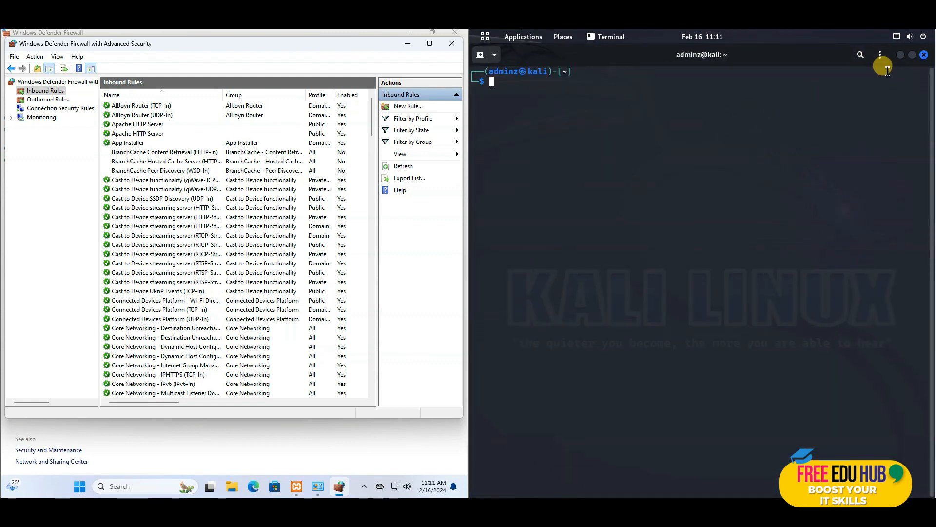
pyautogui.click(911, 82)
pyautogui.click(880, 54)
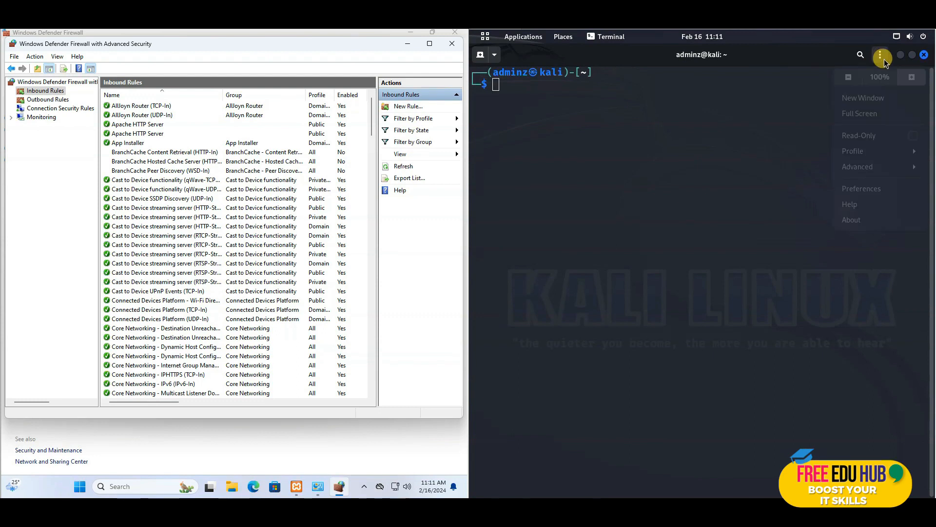
pyautogui.click(911, 84)
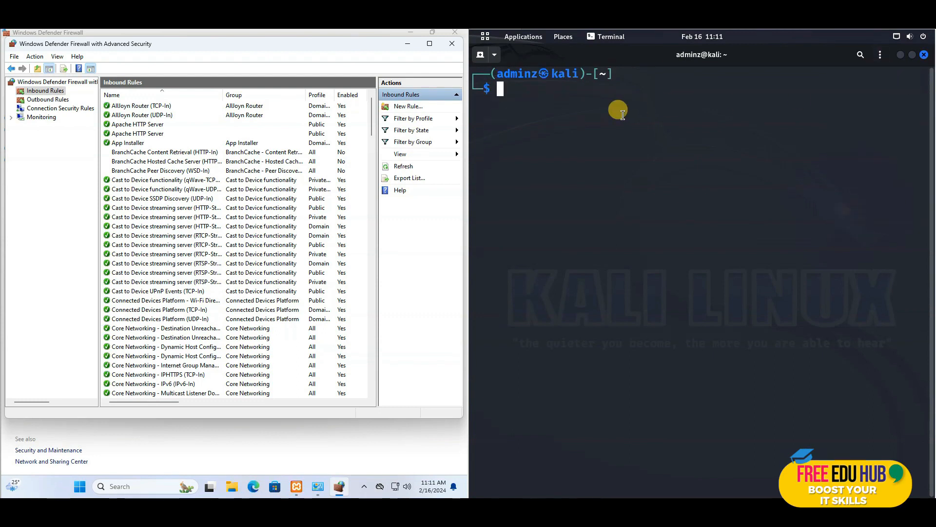
# Run nmap -sV 192.168.176.132 in the Kali terminal and highlight the port 80/tcp and 443/tcp lines in the output
pyautogui.write('nam')
pyautogui.press('BackSpace')
pyautogui.press('BackSpace')
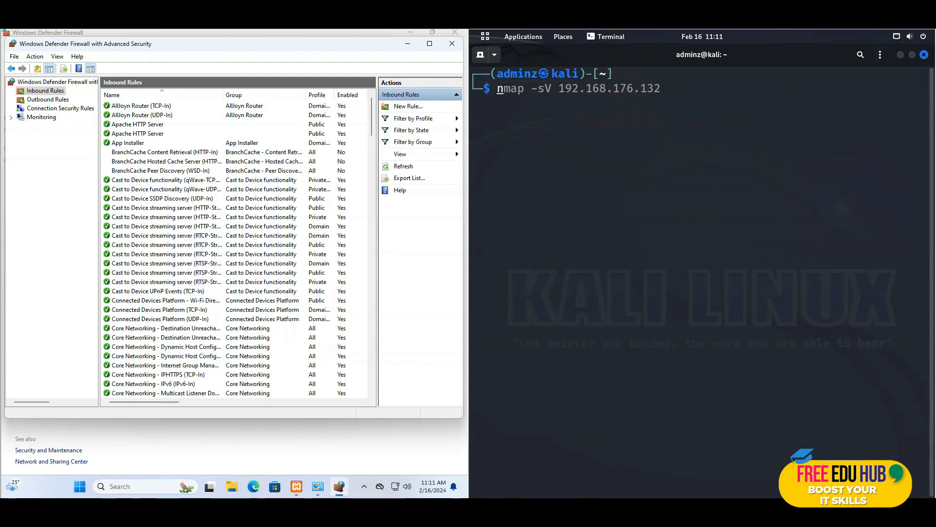
pyautogui.press('Right')
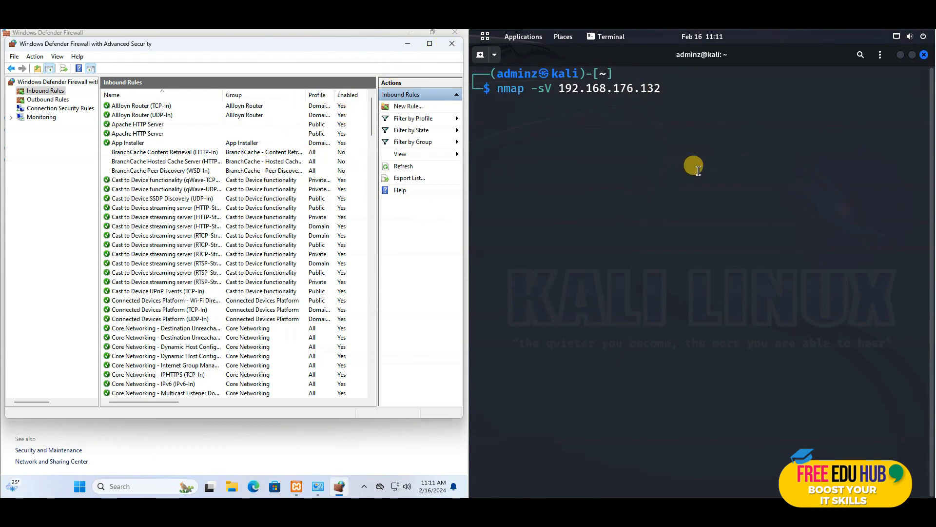
pyautogui.press('Return')
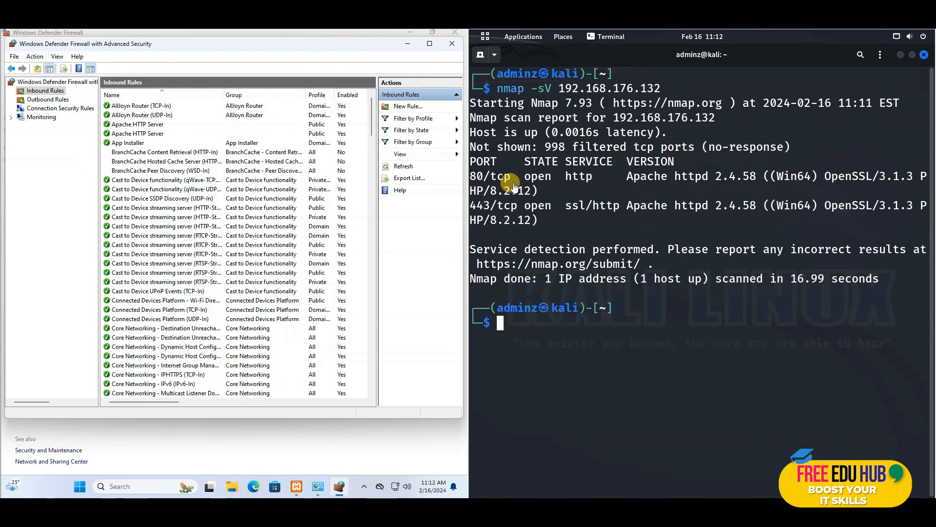
pyautogui.moveTo(473, 175); pyautogui.dragTo(545, 214)
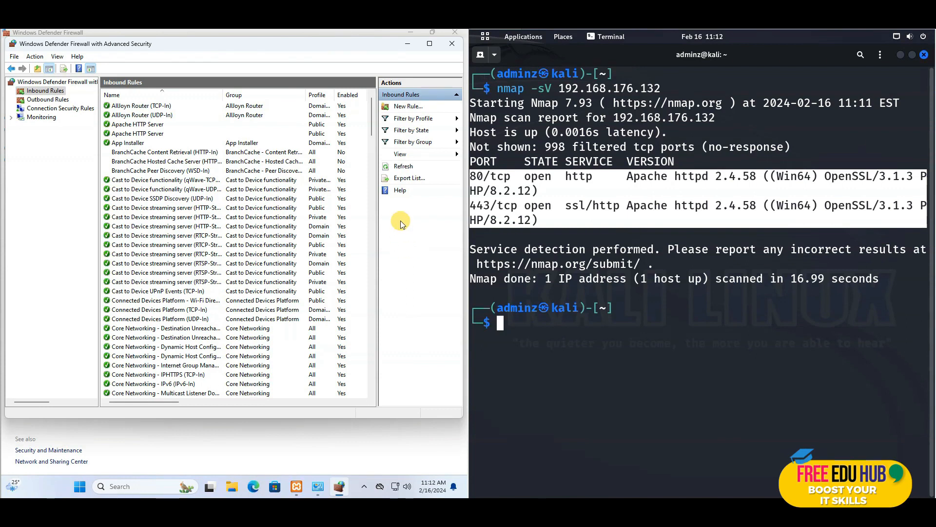
# Close both Windows Defender Firewall windows on the Windows machine and minimize the Kali terminal
pyautogui.click(450, 44)
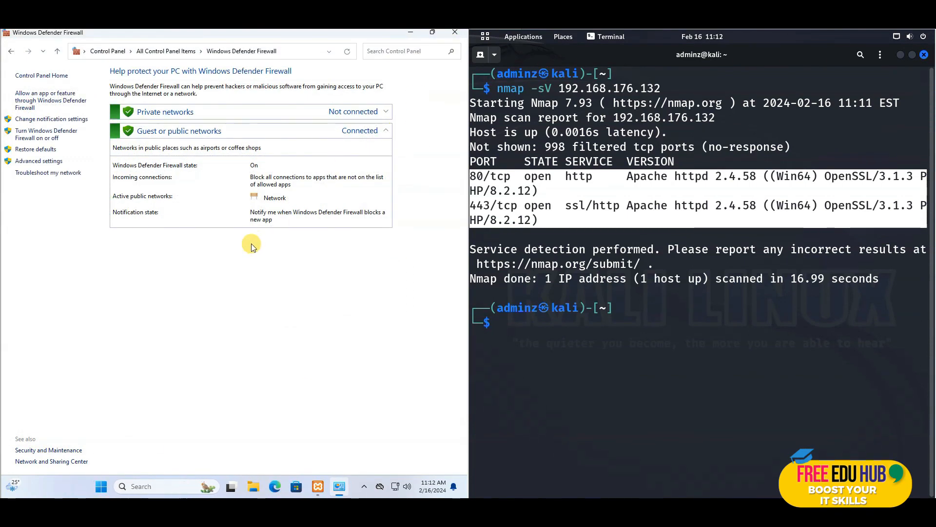
pyautogui.click(461, 33)
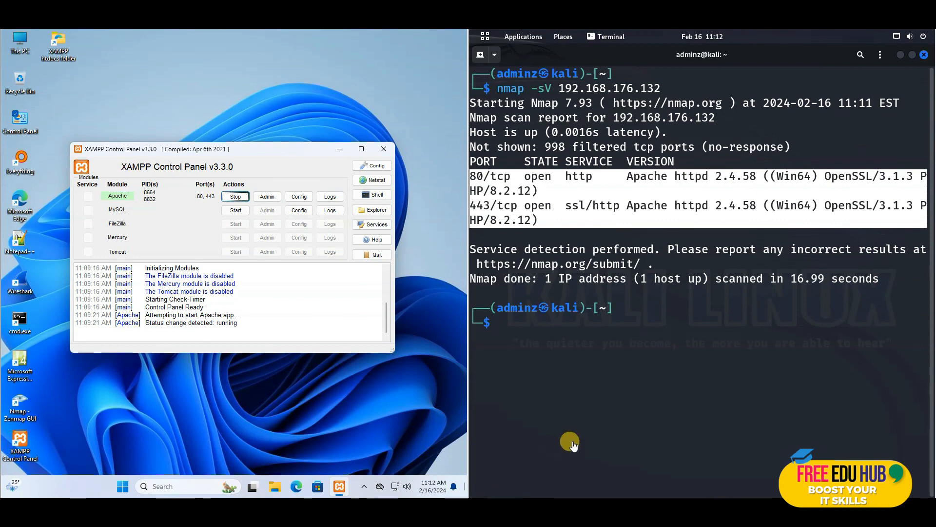
pyautogui.click(900, 57)
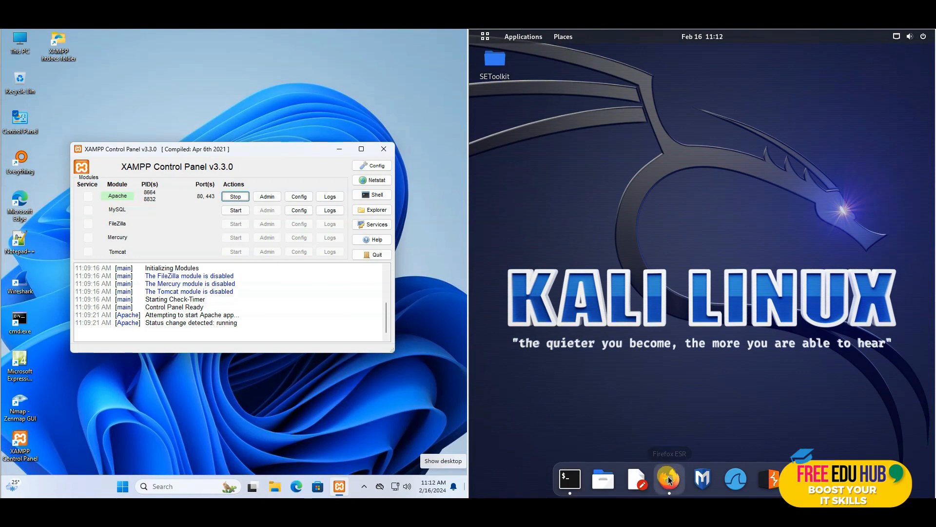
pyautogui.click(670, 480)
pyautogui.click(655, 74)
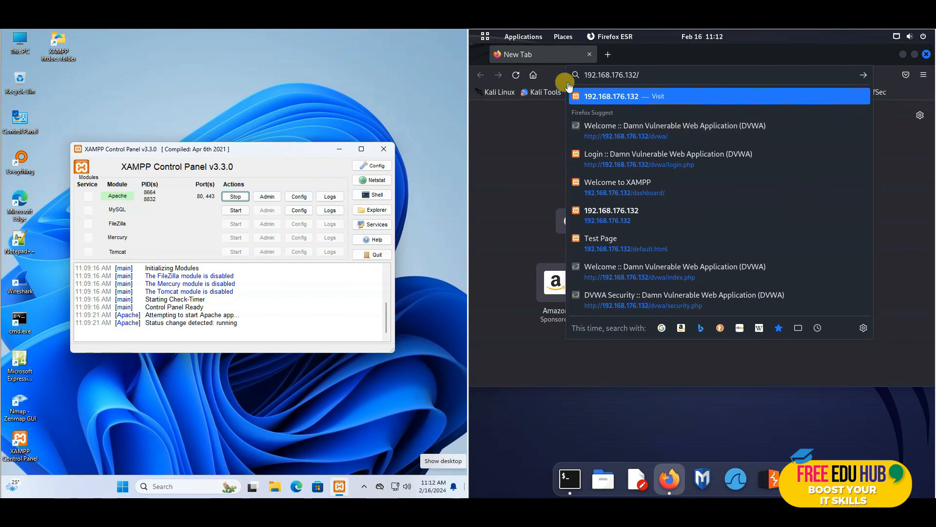
pyautogui.click(516, 76)
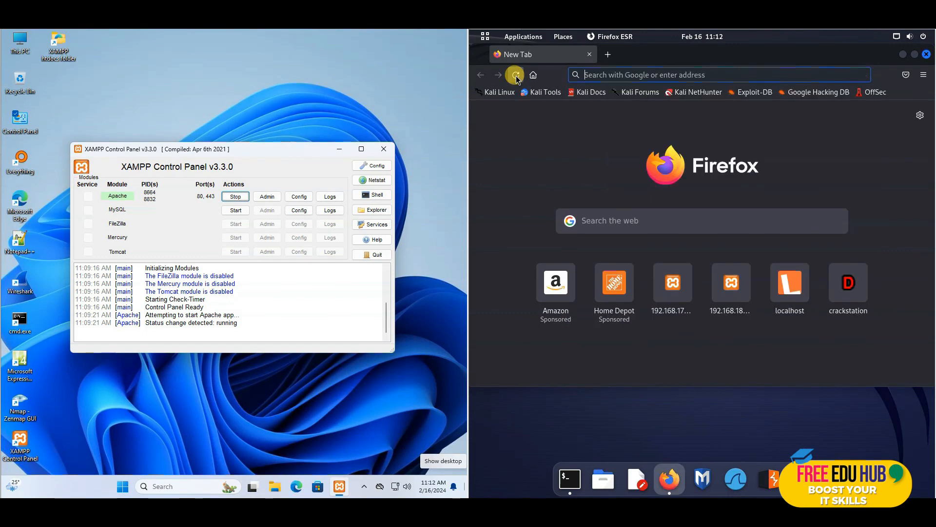
pyautogui.click(608, 75)
pyautogui.press('Down')
pyautogui.press('Down')
pyautogui.press('Down')
pyautogui.press('Up')
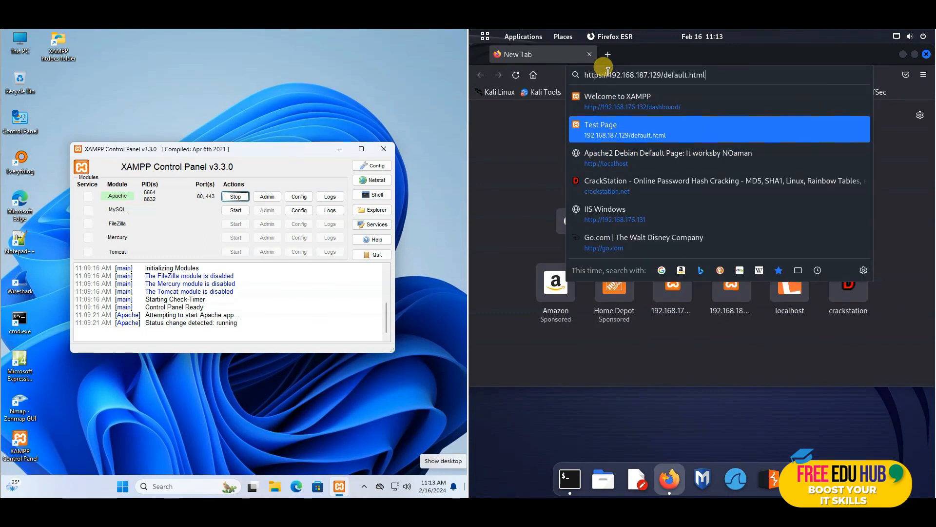
pyautogui.press('BackSpace')
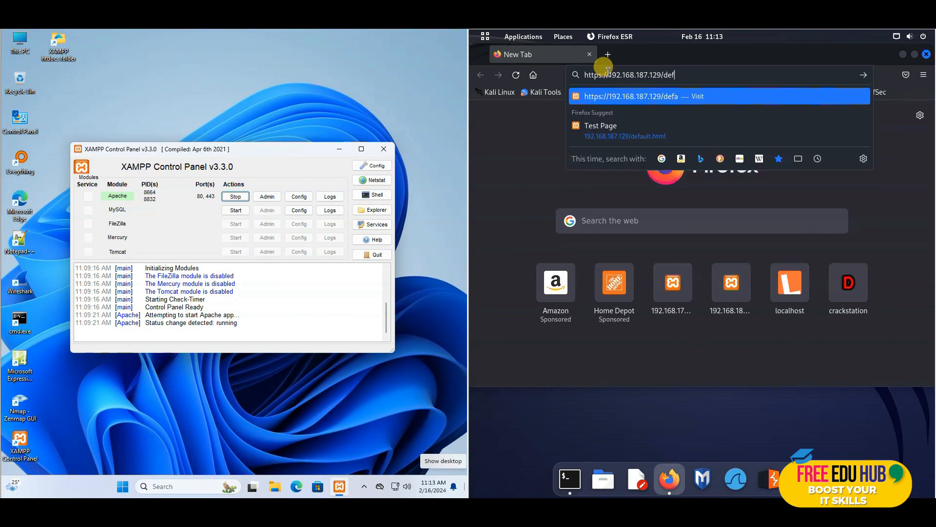
pyautogui.press('BackSpace')
pyautogui.press('BackSpace')
pyautogui.press('BackSpace')
pyautogui.press('BackSpace')
pyautogui.press('BackSpace')
pyautogui.press('BackSpace')
pyautogui.press('BackSpace')
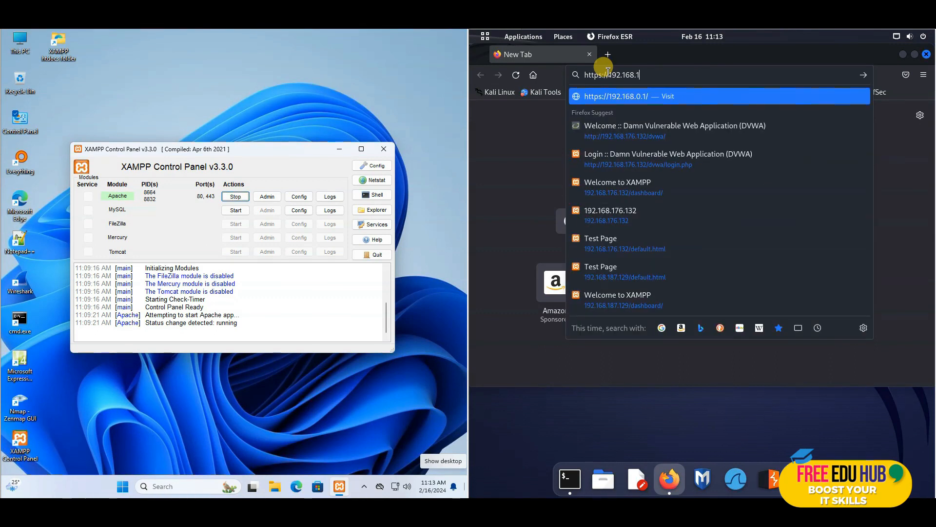
pyautogui.write('76.132/')
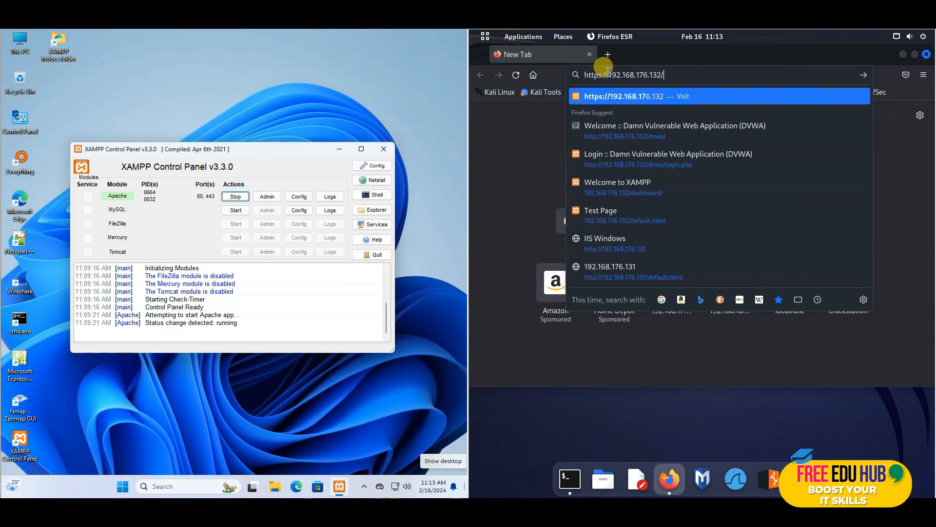
pyautogui.write('default.html')
pyautogui.press('Return')
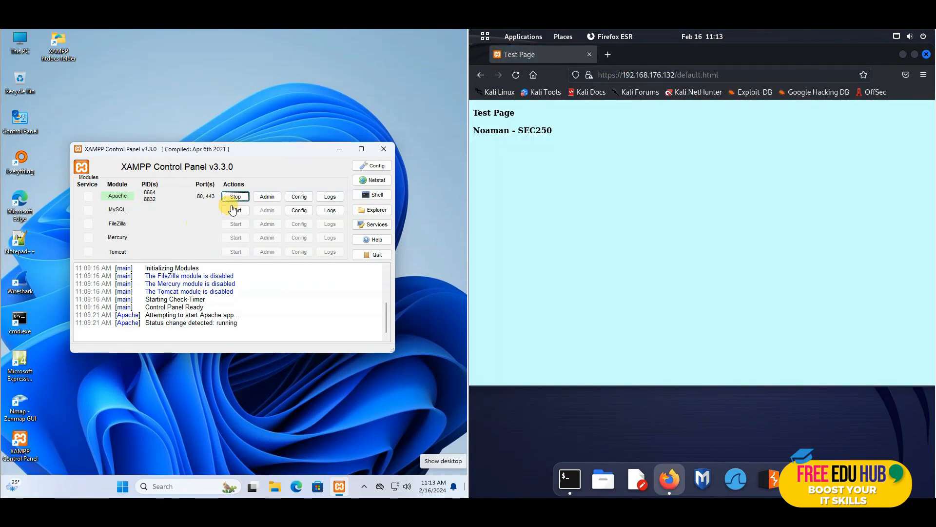
pyautogui.click(674, 76)
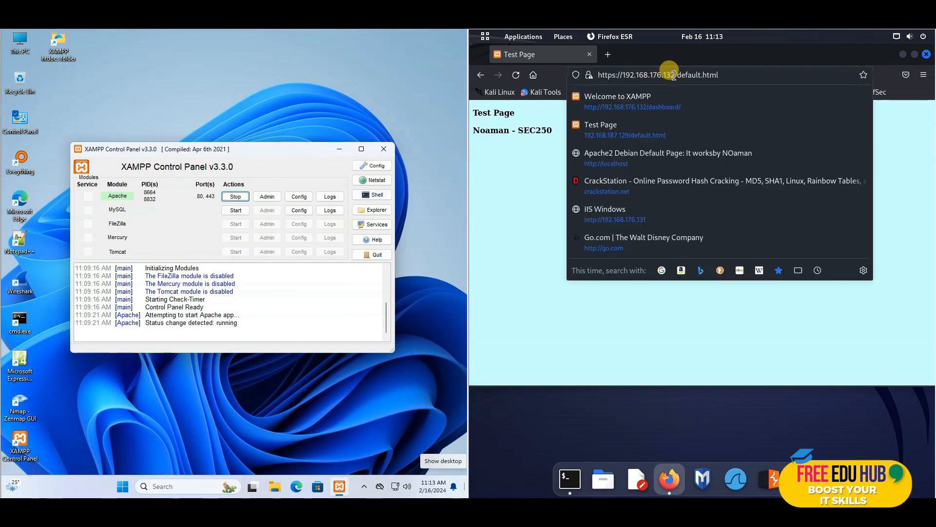
pyautogui.click(672, 75)
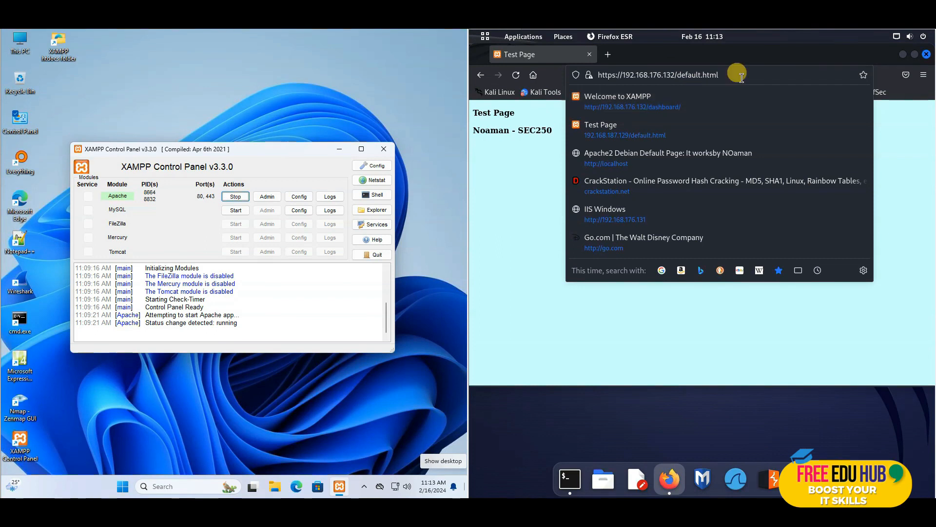
pyautogui.moveTo(736, 74); pyautogui.dragTo(675, 71)
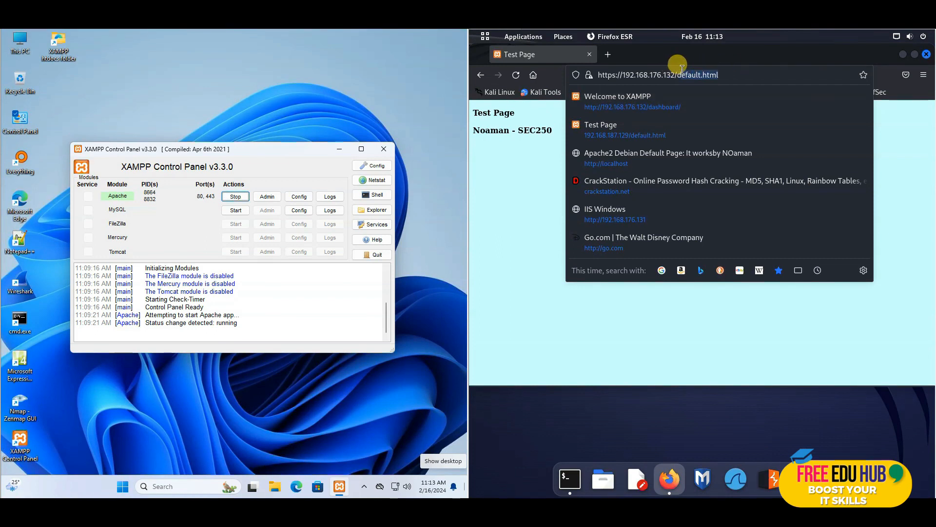
pyautogui.press('BackSpace')
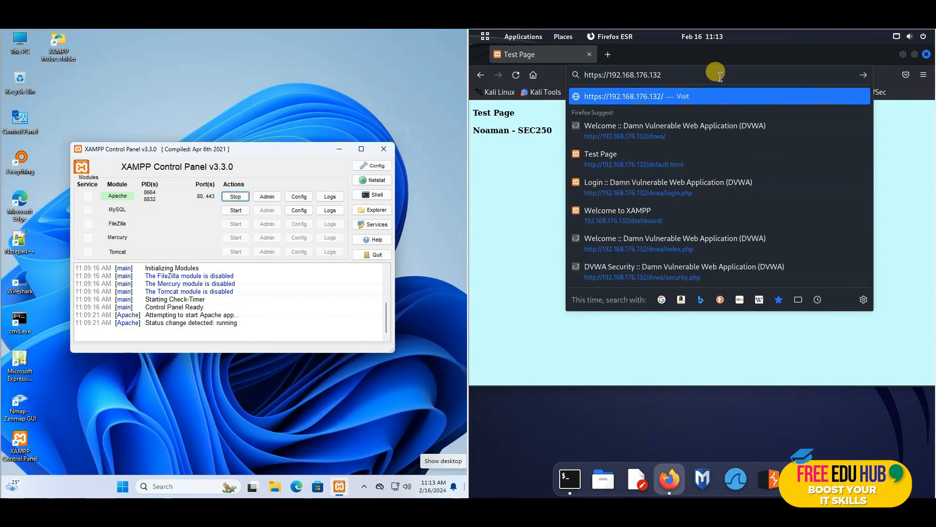
pyautogui.write(':80')
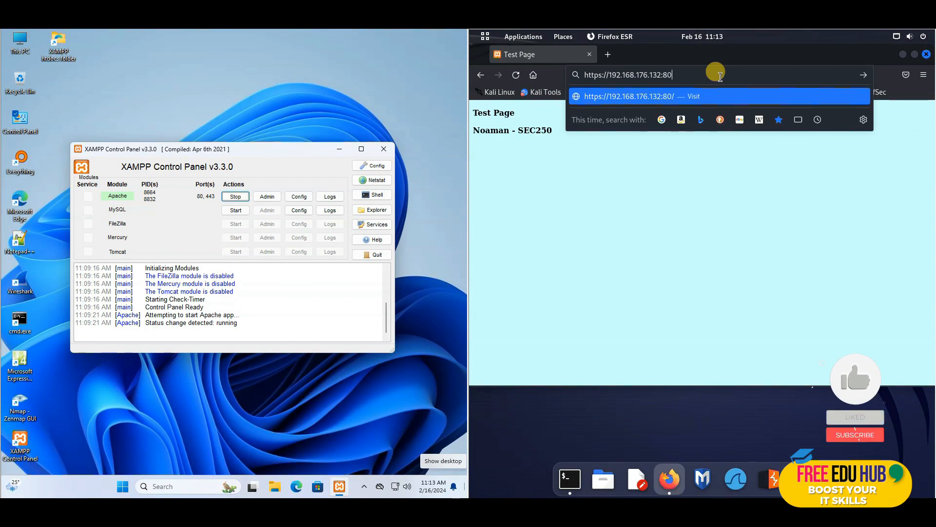
pyautogui.press('Return')
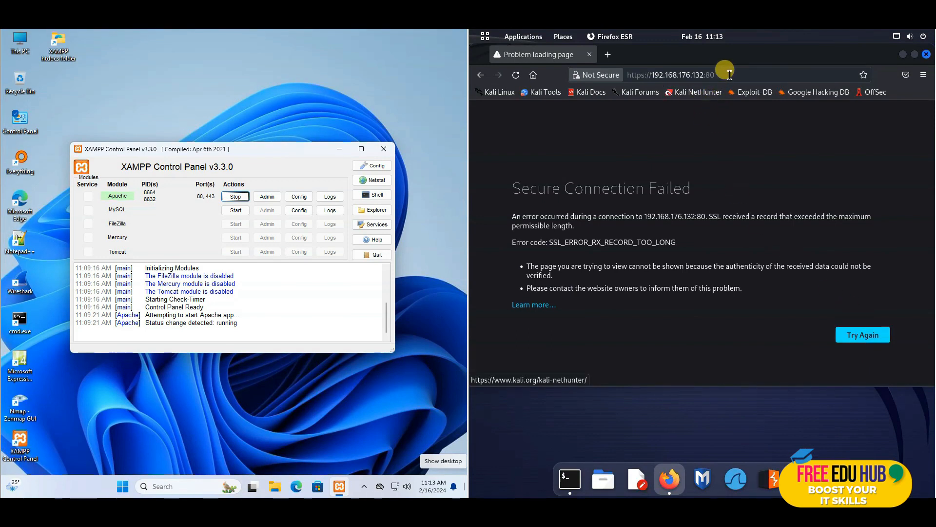
pyautogui.click(648, 75)
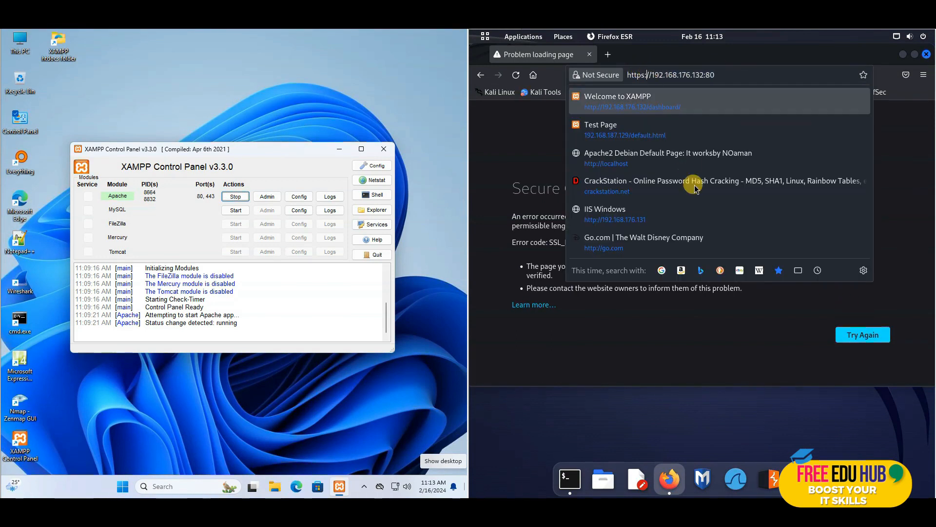
pyautogui.press('BackSpace')
pyautogui.write(':')
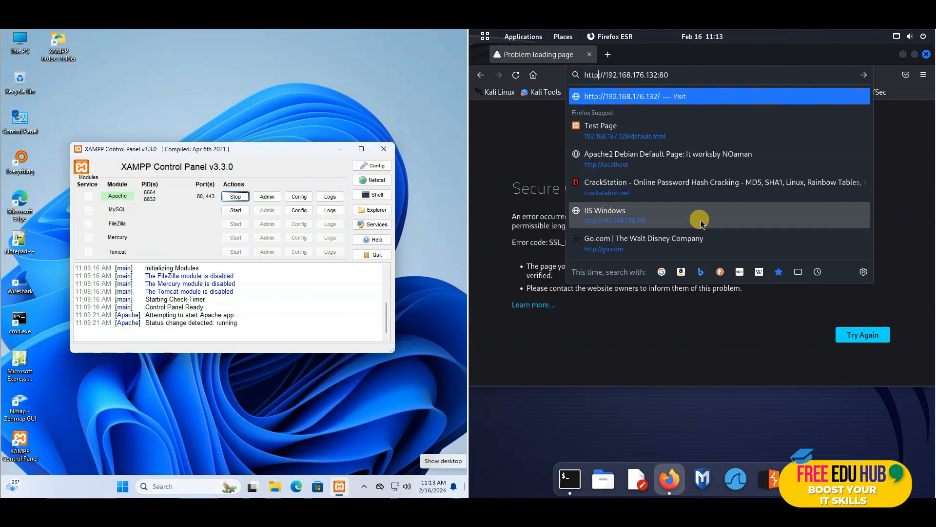
pyautogui.press('Return')
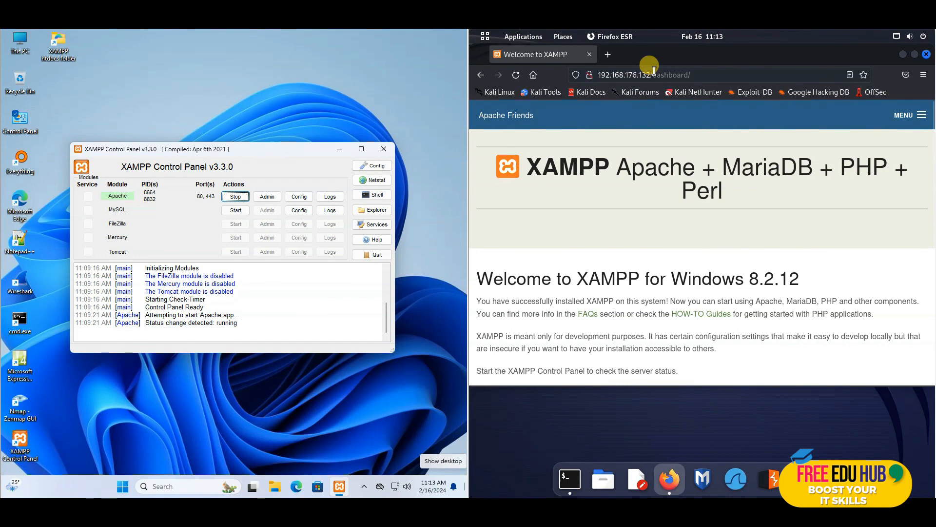
pyautogui.moveTo(654, 69); pyautogui.dragTo(789, 63)
pyautogui.press('BackSpace')
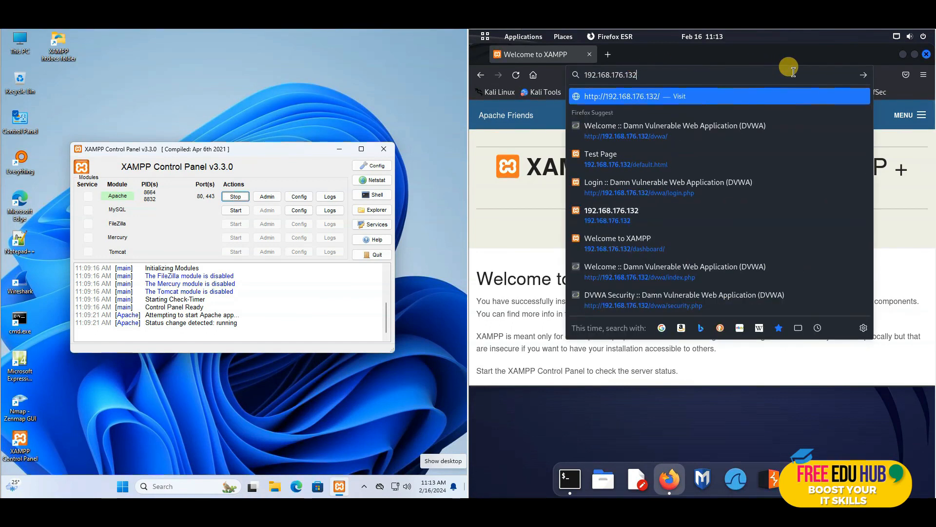
pyautogui.press('Return')
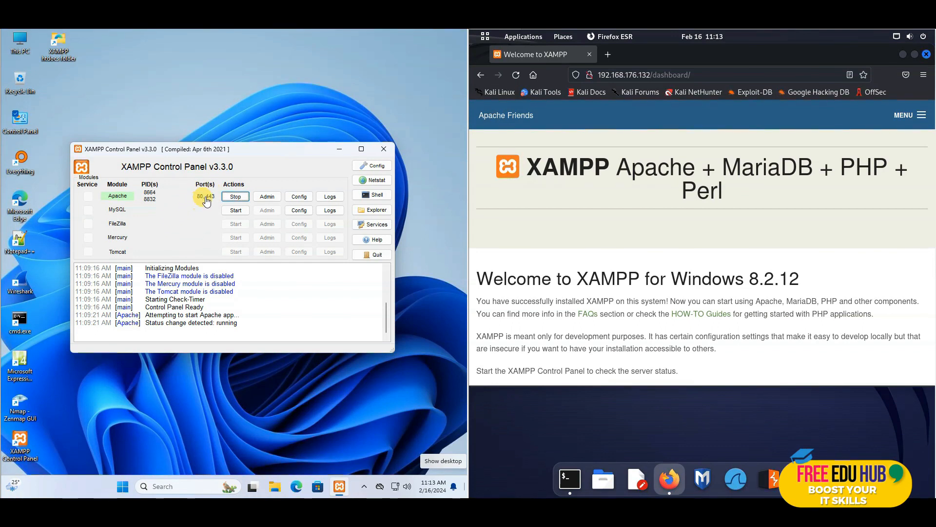
# Stop the Apache module in XAMPP and open its httpd.conf configuration file in a maximized window
pyautogui.click(236, 197)
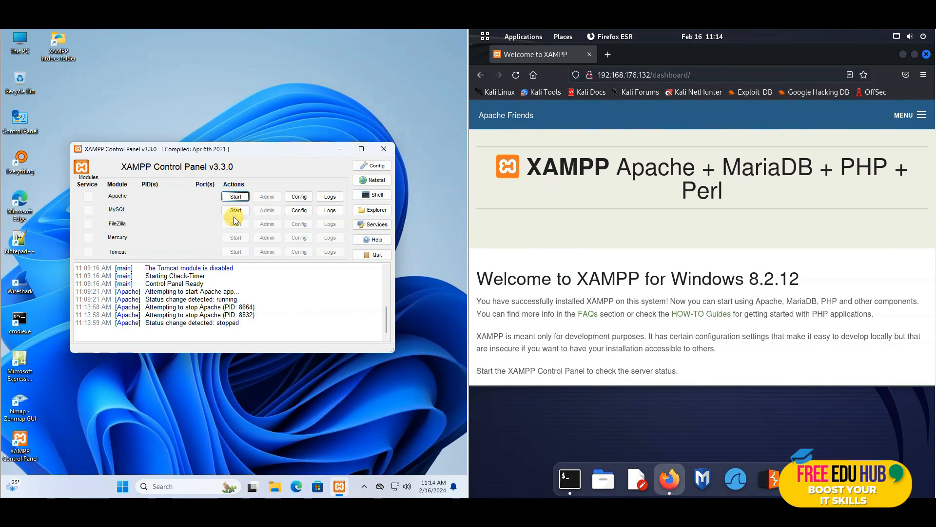
pyautogui.click(299, 197)
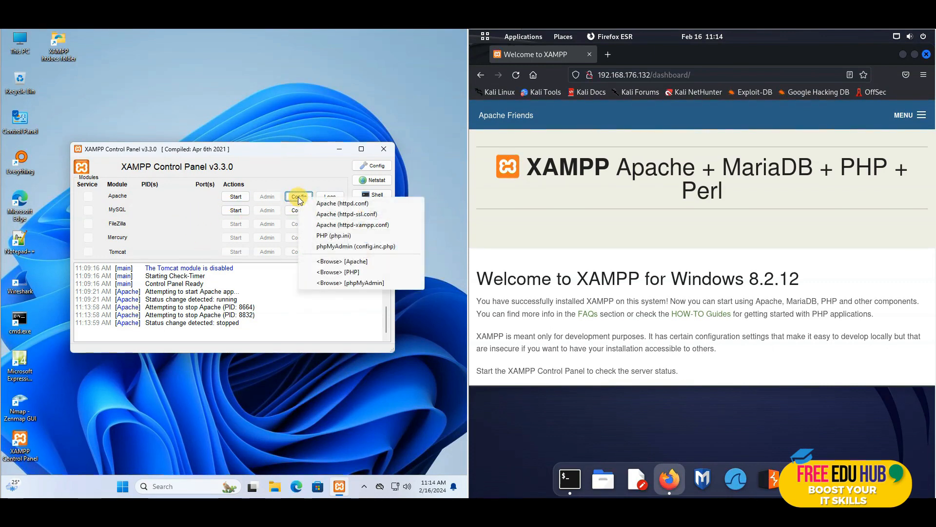
pyautogui.click(338, 204)
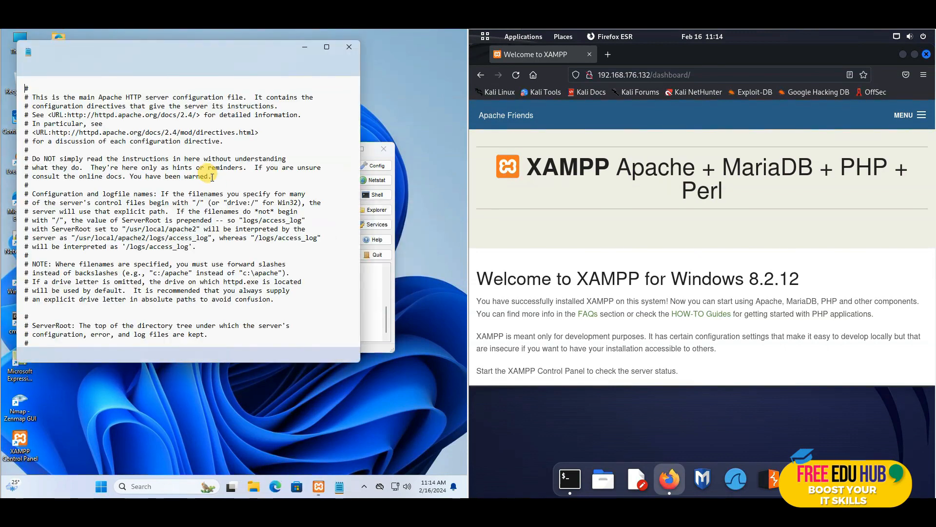
pyautogui.click(205, 111)
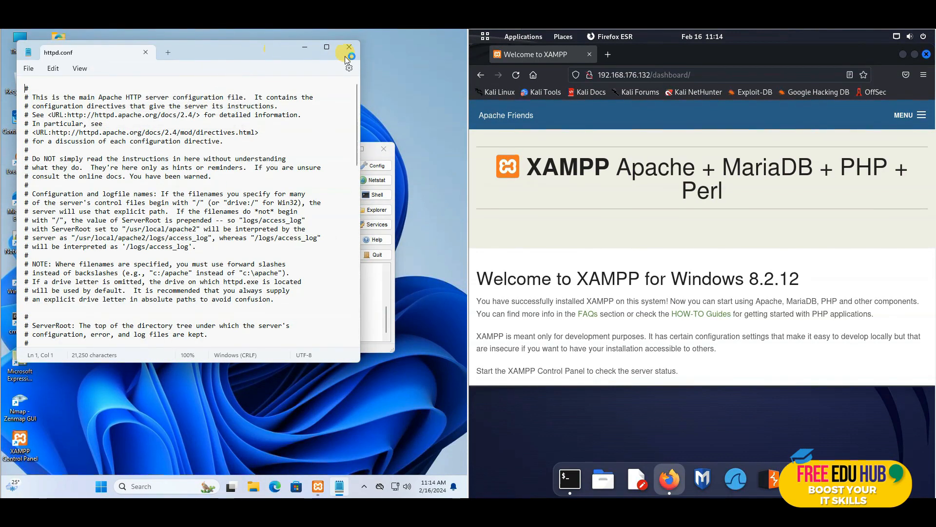
pyautogui.click(328, 47)
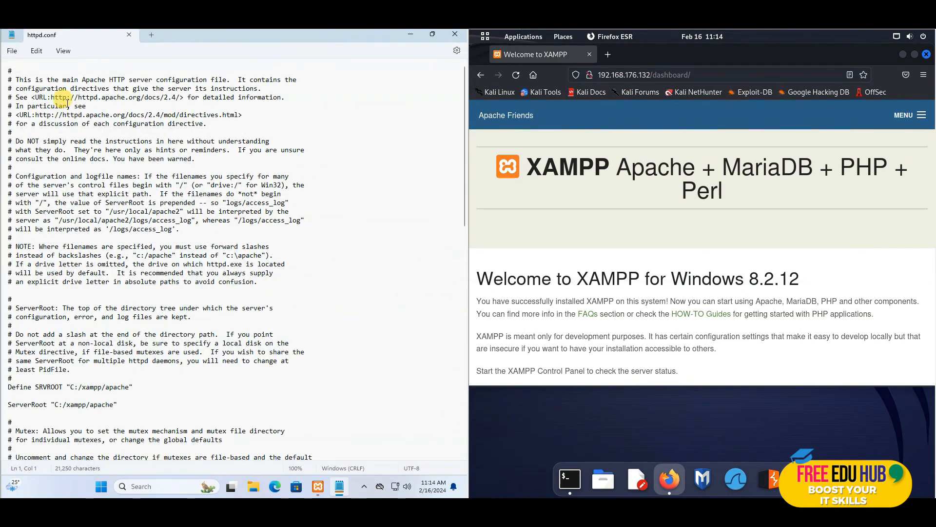
# Set the active Listen directive in httpd.conf to port 8888
pyautogui.scroll(-5, 65, 148)
pyautogui.scroll(-3, 94, 189)
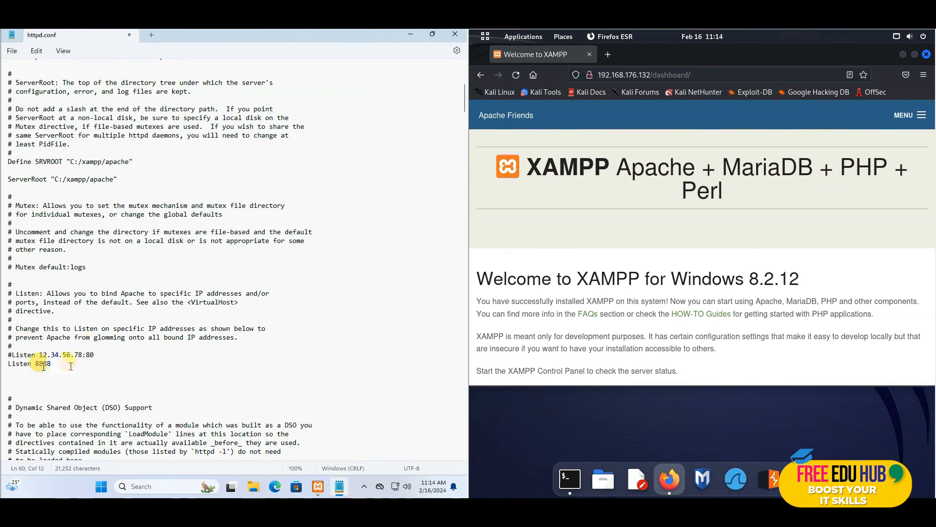
pyautogui.scroll(-5, 125, 377)
pyautogui.scroll(-9, 166, 366)
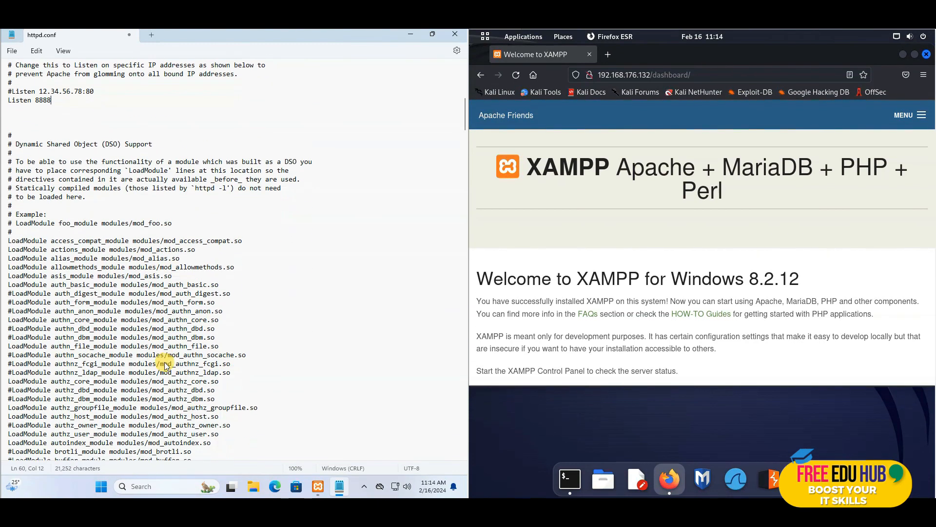
pyautogui.scroll(6, 166, 361)
pyautogui.scroll(15, 166, 361)
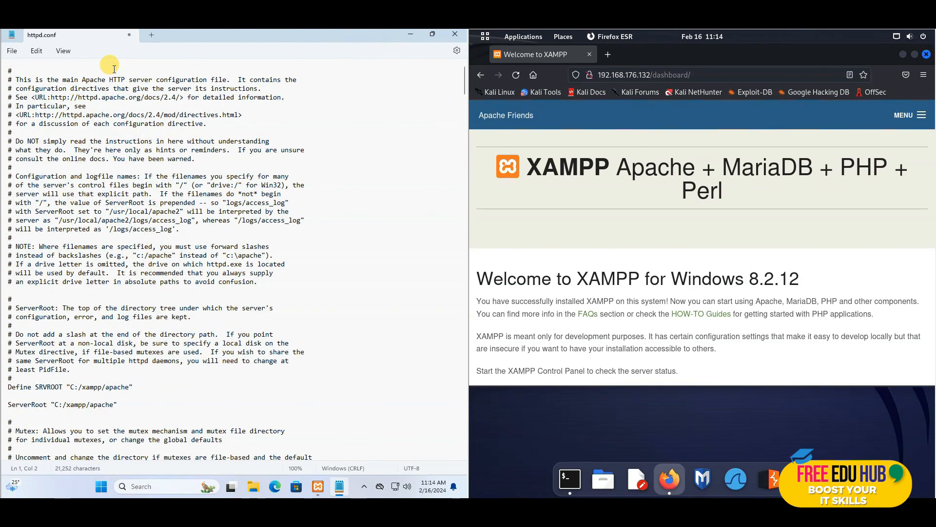
# Find the remaining occurrences of 80 in httpd.conf and change the commented Listen example and ServerName localhost to port 8888
pyautogui.hotkey('ctrl', 'f')
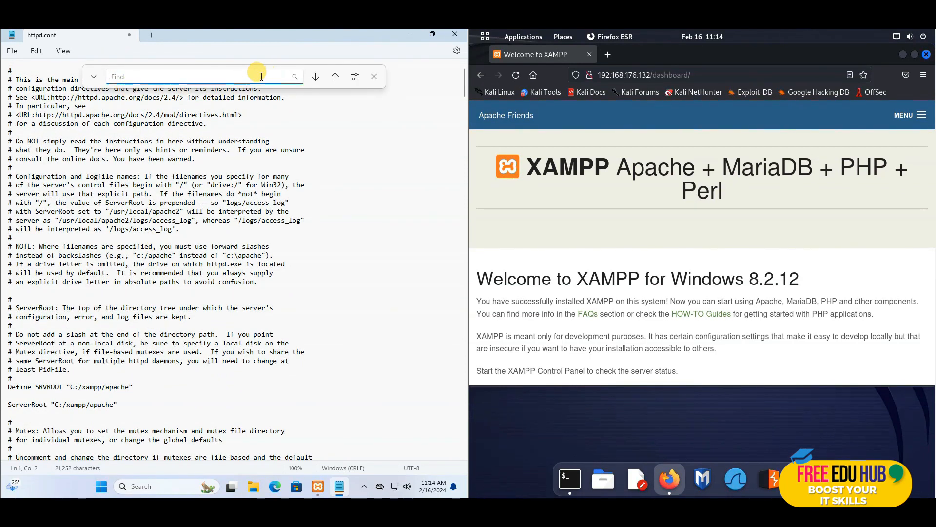
pyautogui.press('Return')
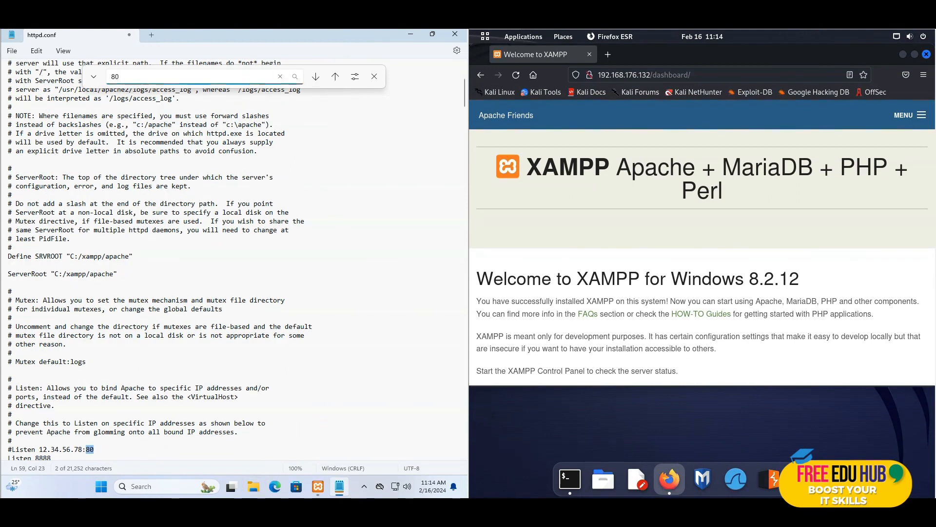
pyautogui.click(100, 449)
pyautogui.press('BackSpace')
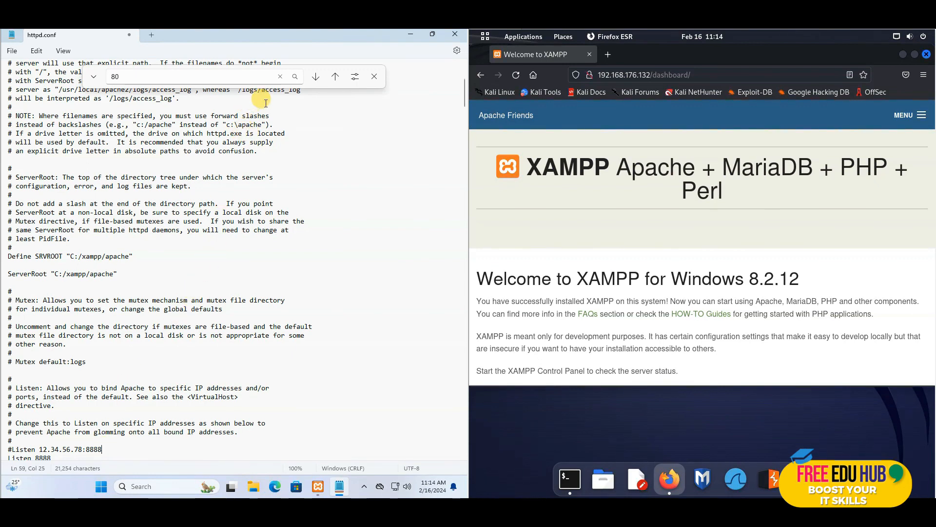
pyautogui.click(317, 77)
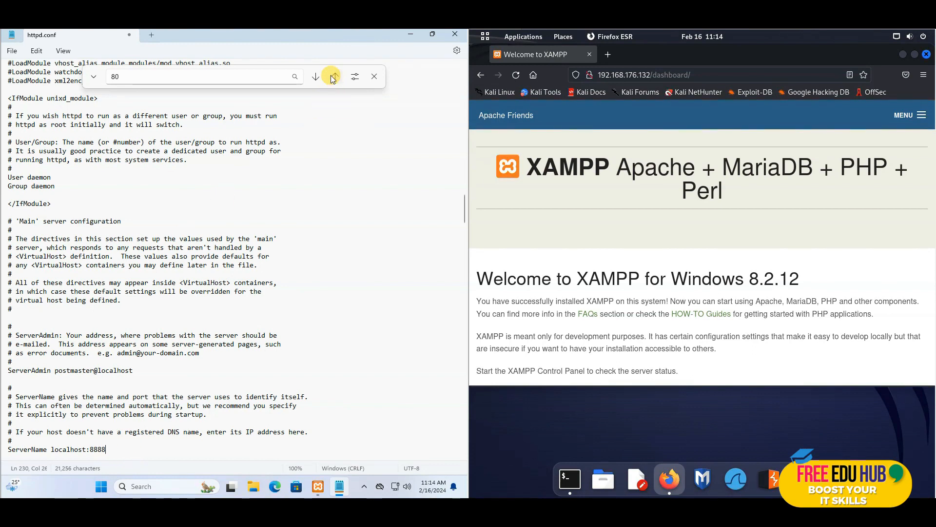
pyautogui.click(316, 77)
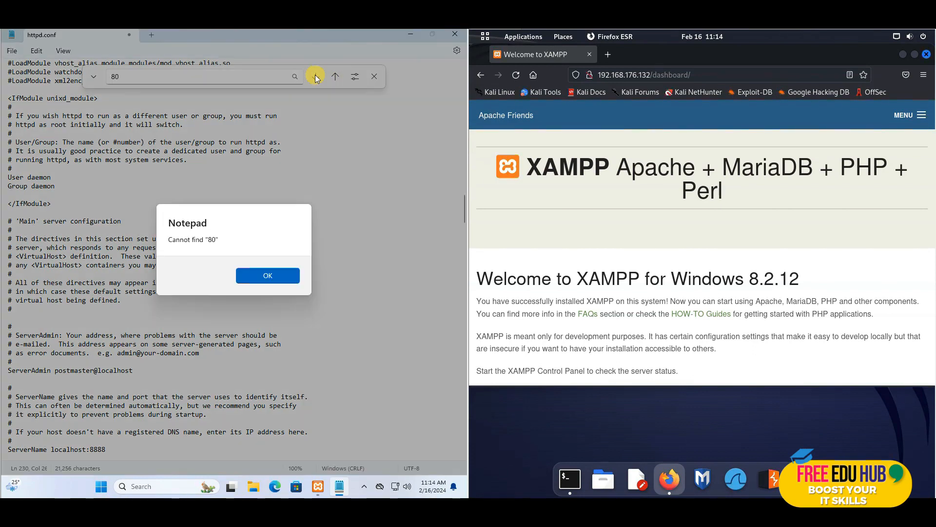
pyautogui.click(268, 275)
pyautogui.click(374, 78)
# Save and close httpd.conf, and start the Apache module in the XAMPP Control Panel
pyautogui.hotkey('ctrl', 's')
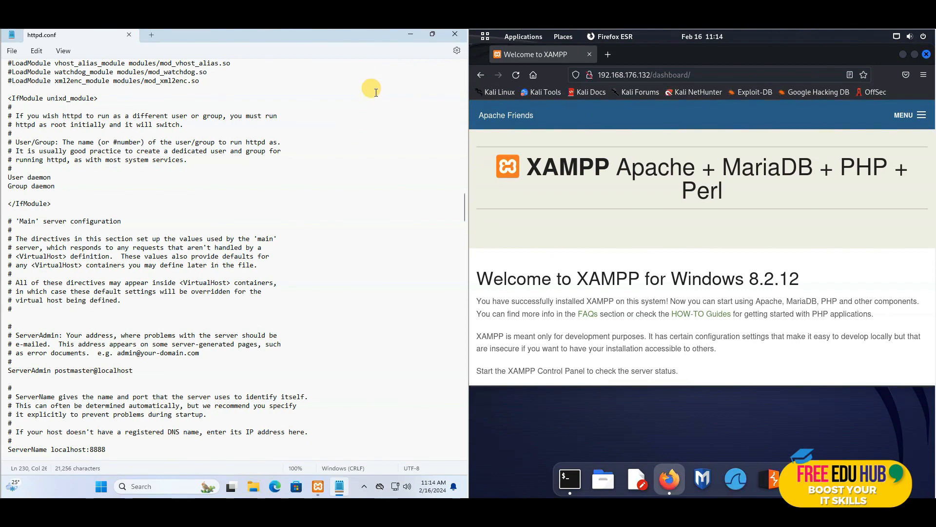
pyautogui.click(453, 36)
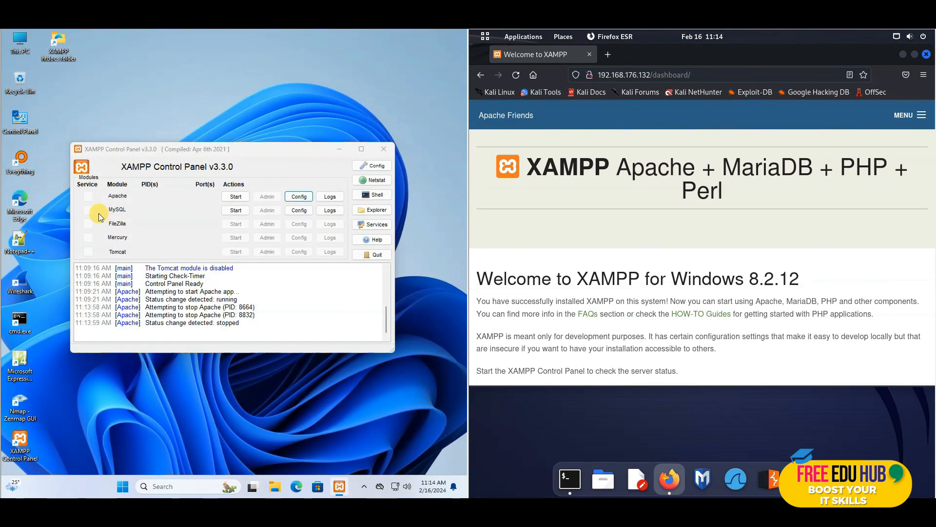
pyautogui.click(224, 201)
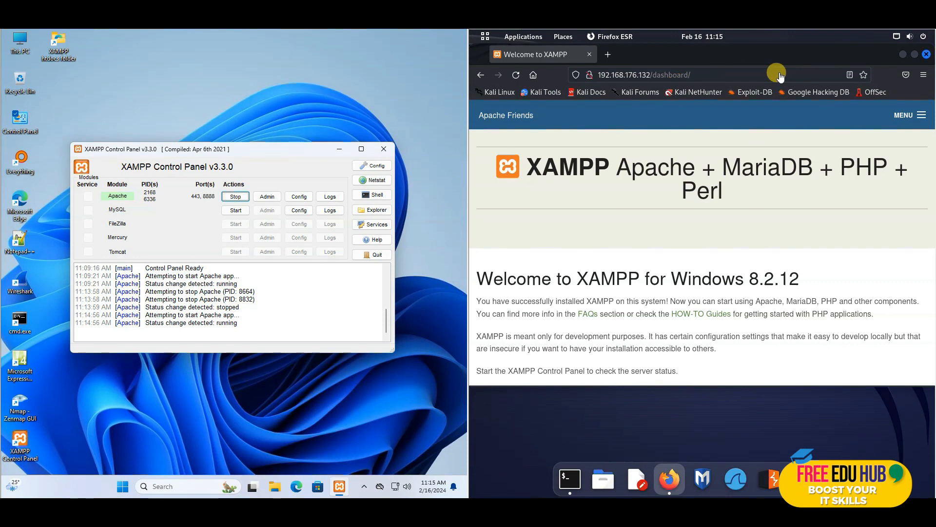
# Close and reopen Firefox on the Kali machine, and load 192.168.176.132/default.html
pyautogui.click(926, 54)
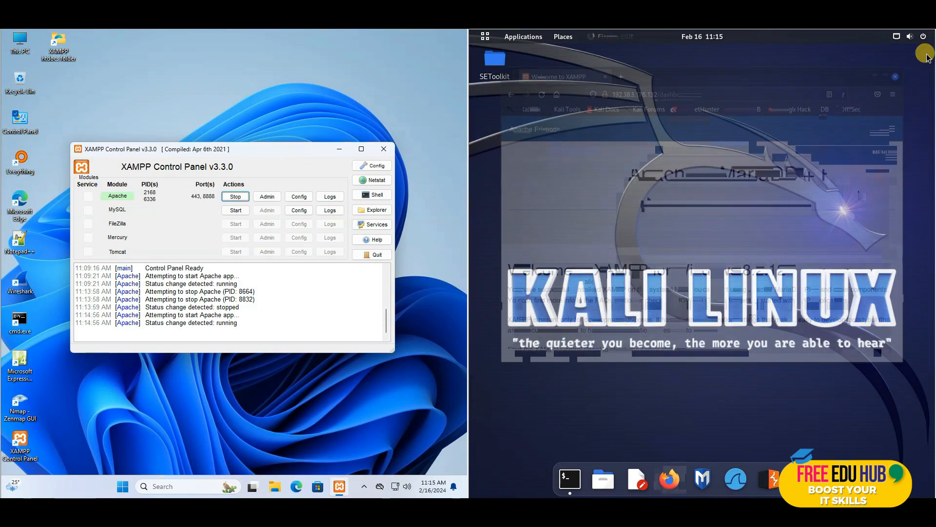
pyautogui.click(670, 480)
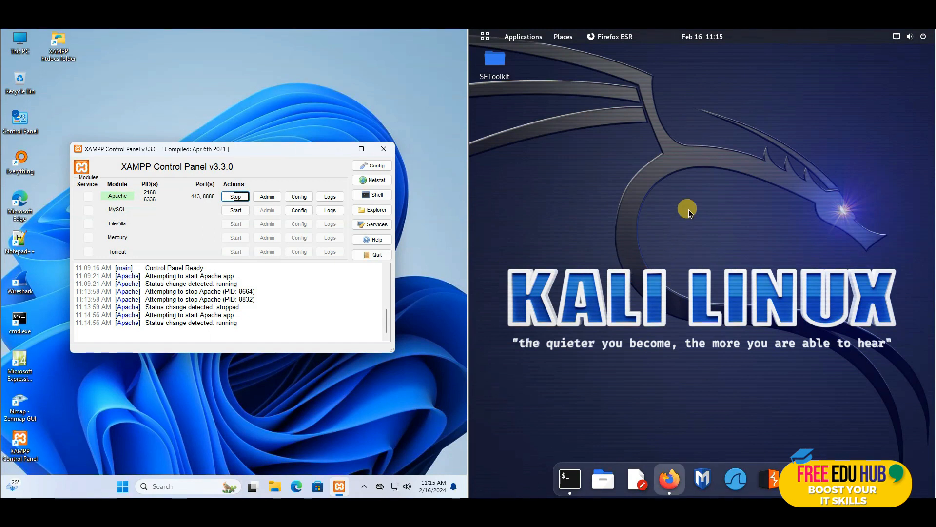
pyautogui.click(629, 73)
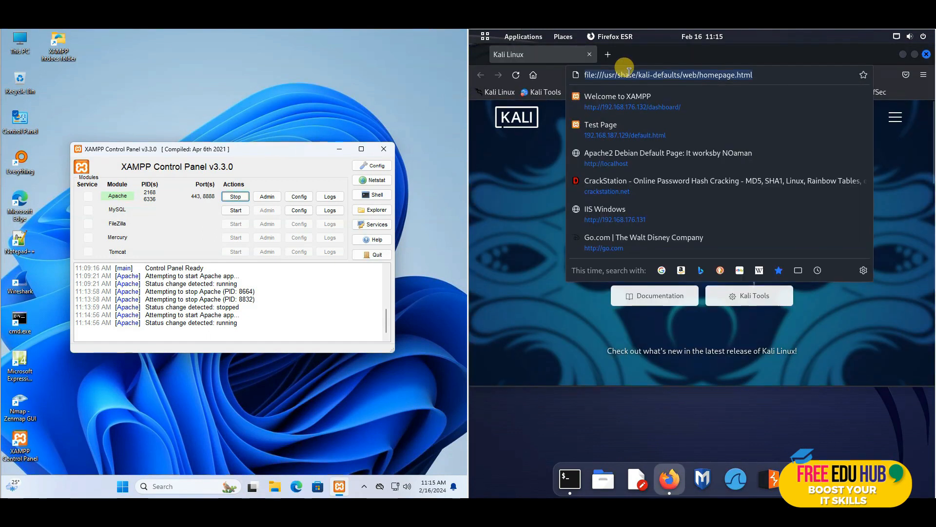
pyautogui.write('198')
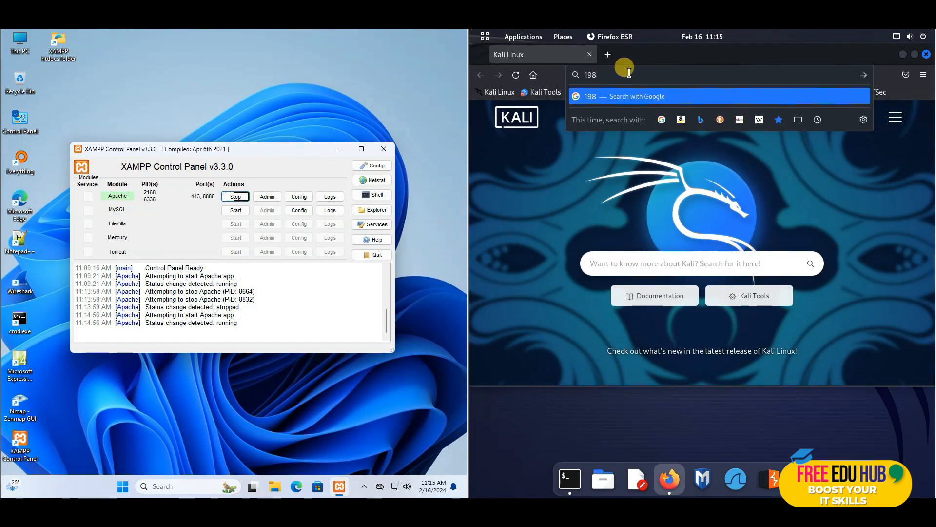
pyautogui.press('BackSpace')
pyautogui.press('BackSpace')
pyautogui.write('92.168.176.132/')
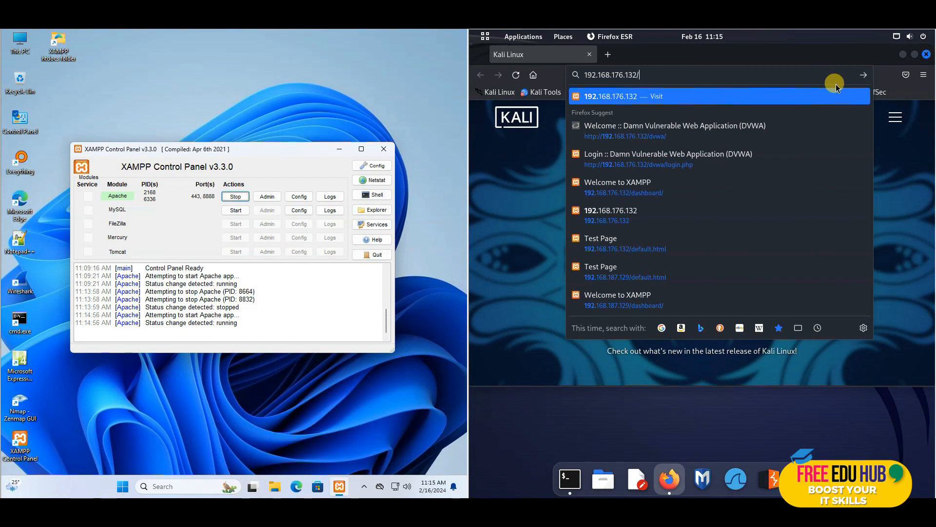
pyautogui.write('de')
pyautogui.press('Return')
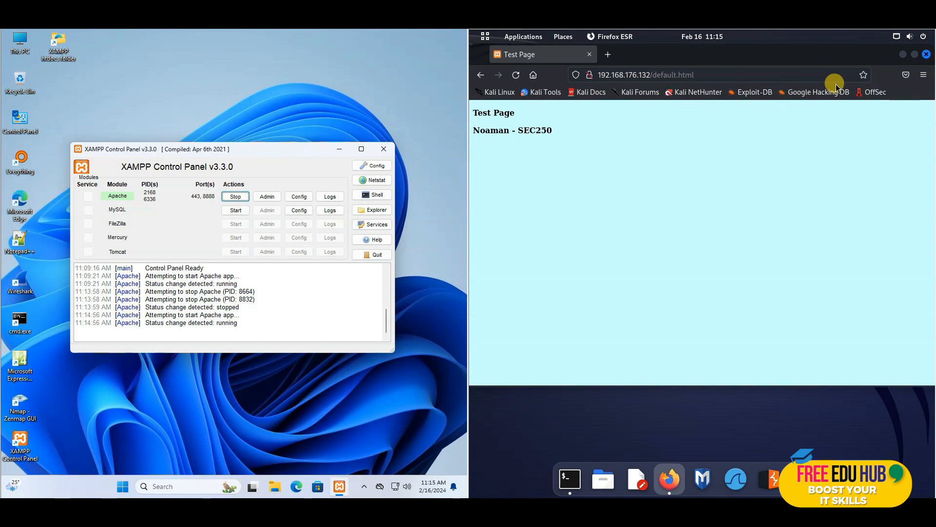
# Reload default.html in Kali's Firefox, request 192.168.176.132 without a port in a new tab, and close the Test Page tab
pyautogui.press('F5')
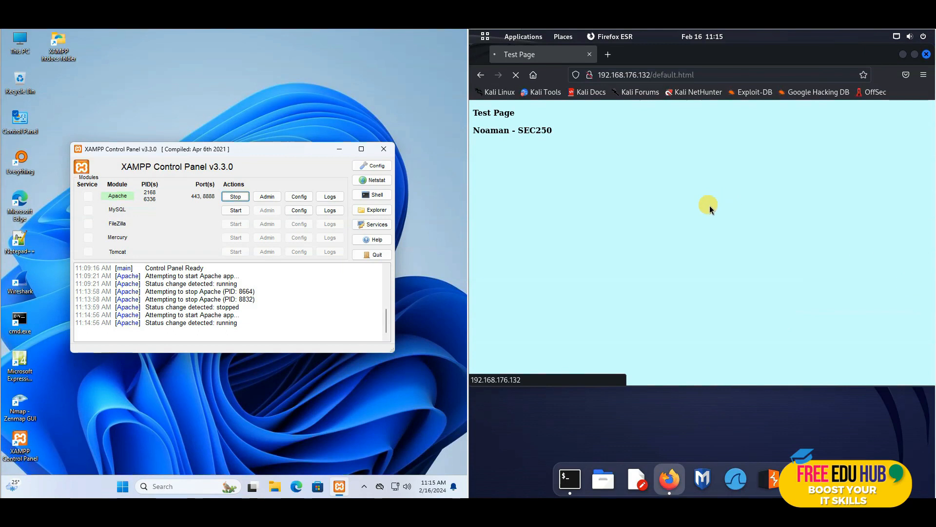
pyautogui.click(608, 54)
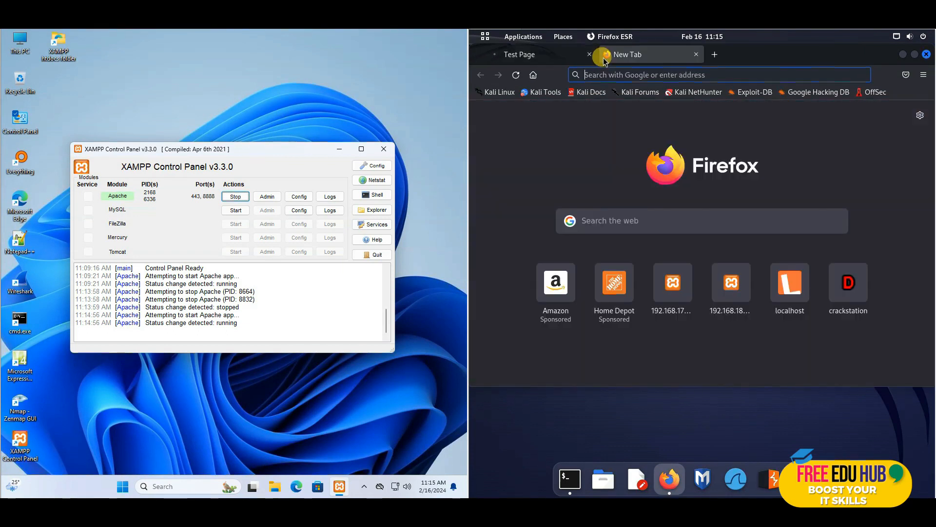
pyautogui.click(601, 73)
pyautogui.write('198')
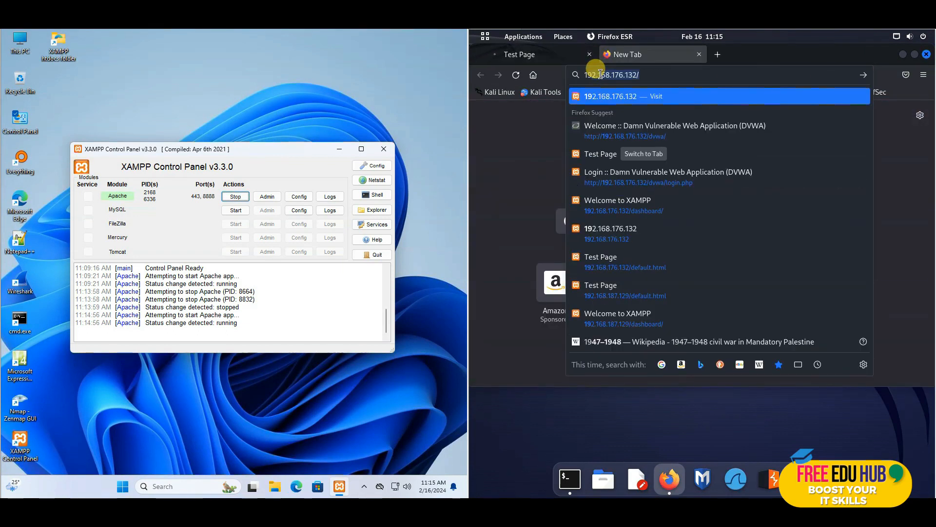
pyautogui.press('BackSpace')
pyautogui.write('2.168.176.132')
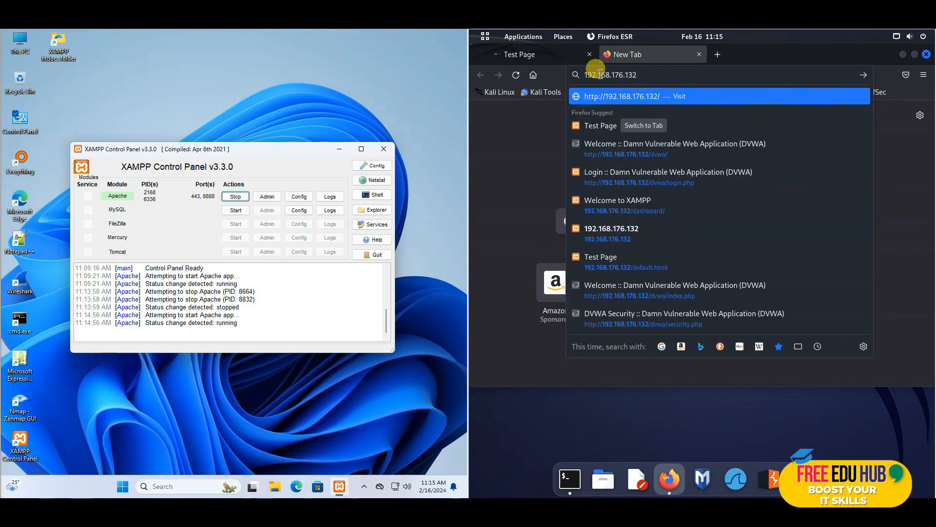
pyautogui.press('Return')
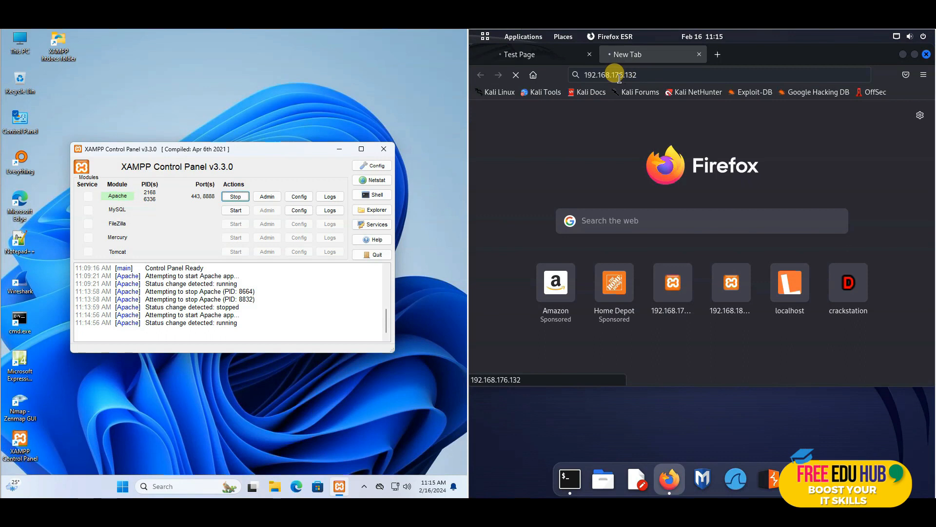
pyautogui.click(588, 56)
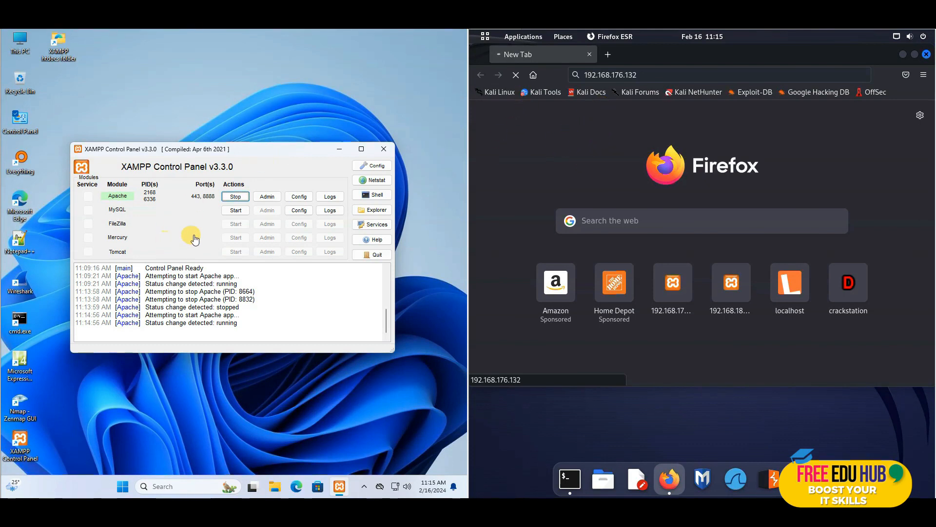
# Load the Apache server on its new port at 192.168.176.132:8888
pyautogui.click(665, 75)
pyautogui.write('192.168.176.132:')
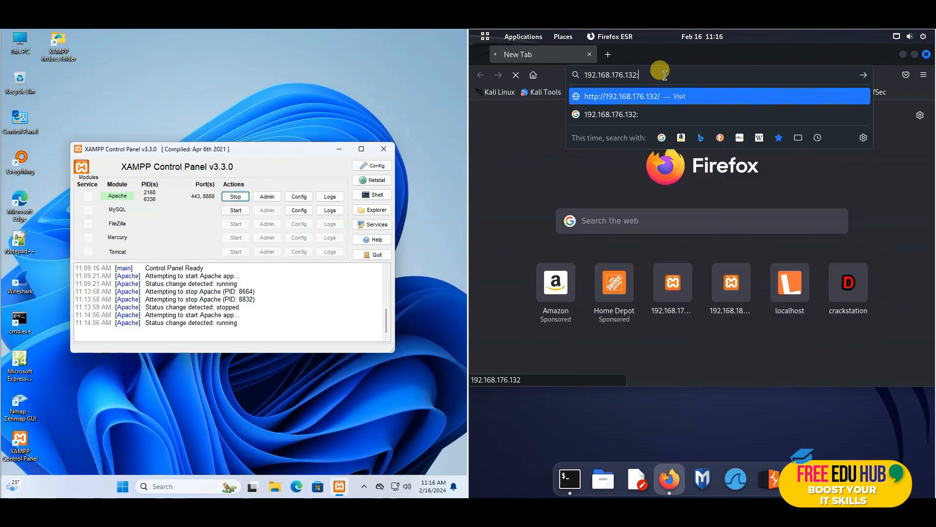
pyautogui.write('8888')
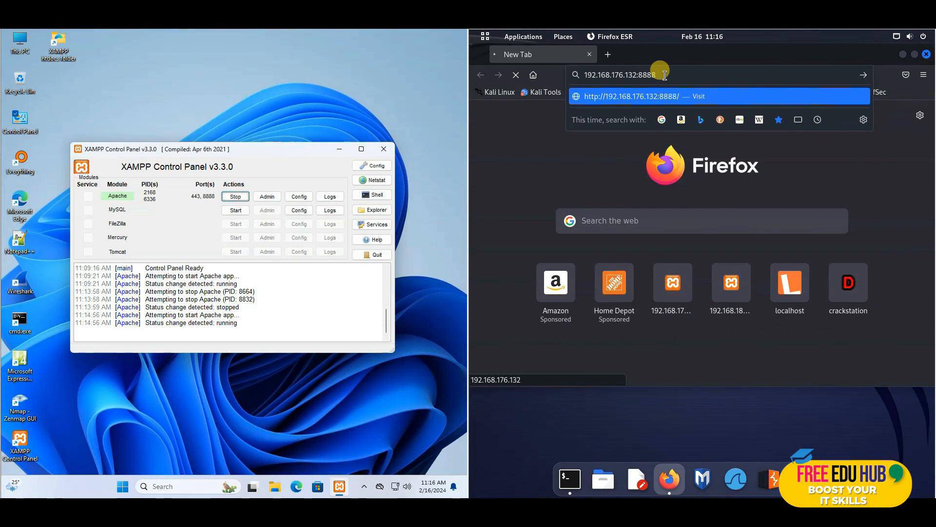
pyautogui.write('88')
pyautogui.press('Return')
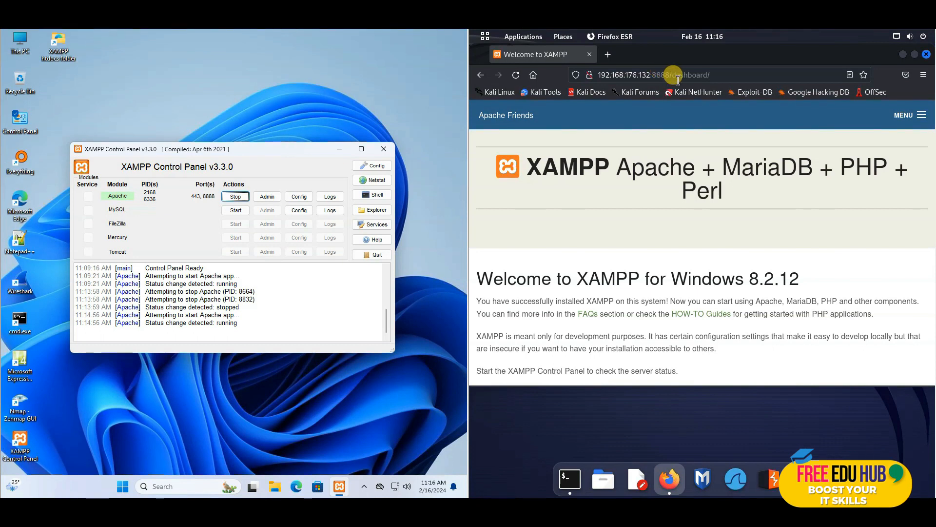
# Load 192.168.176.132:8888/default.html in place of the dashboard page, and close Firefox
pyautogui.moveTo(671, 75); pyautogui.dragTo(744, 77)
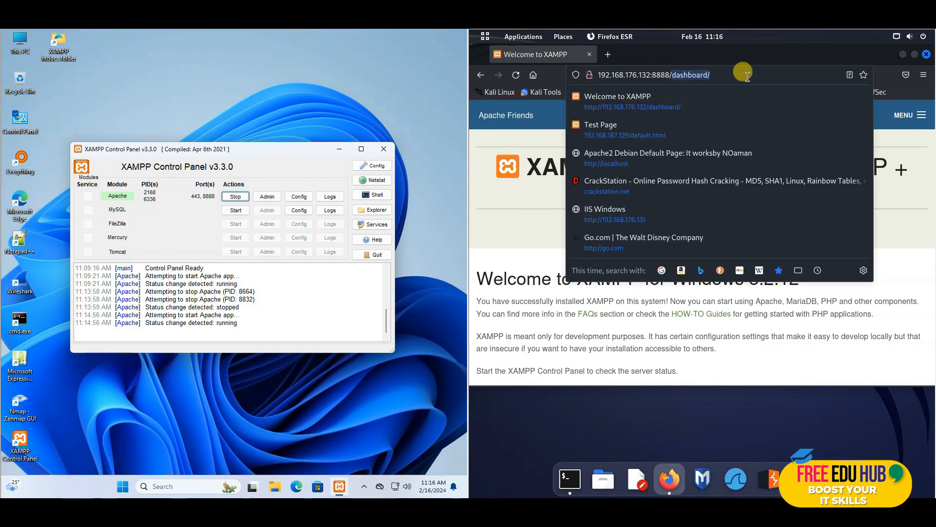
pyautogui.press('BackSpace')
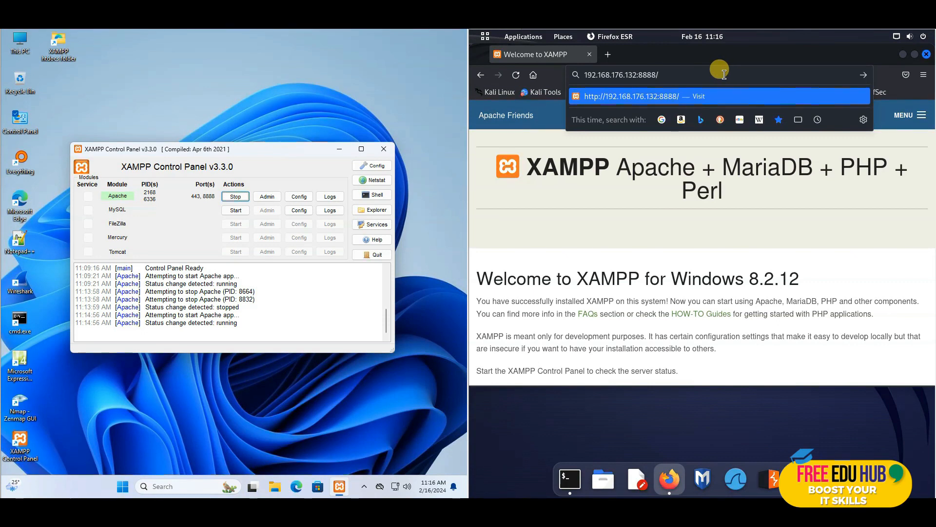
pyautogui.write('de')
pyautogui.write('fe')
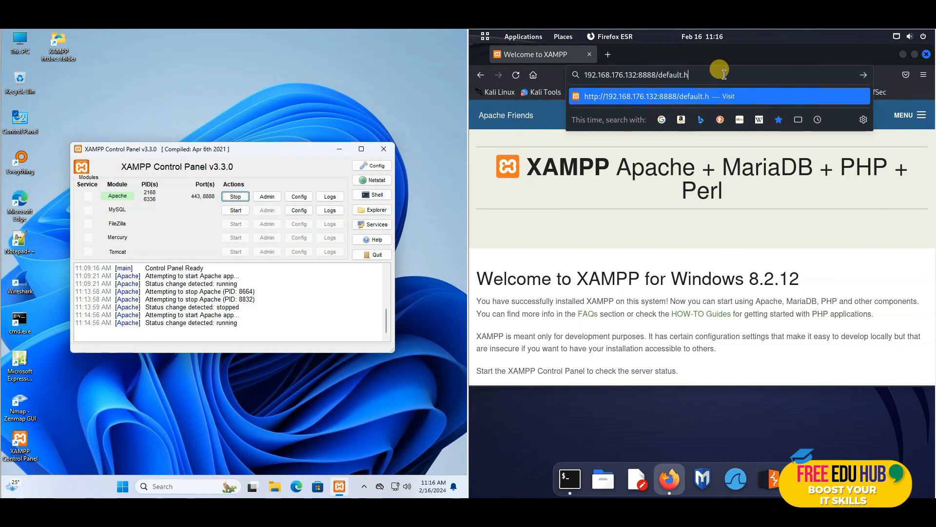
pyautogui.write('ult.html')
pyautogui.press('Return')
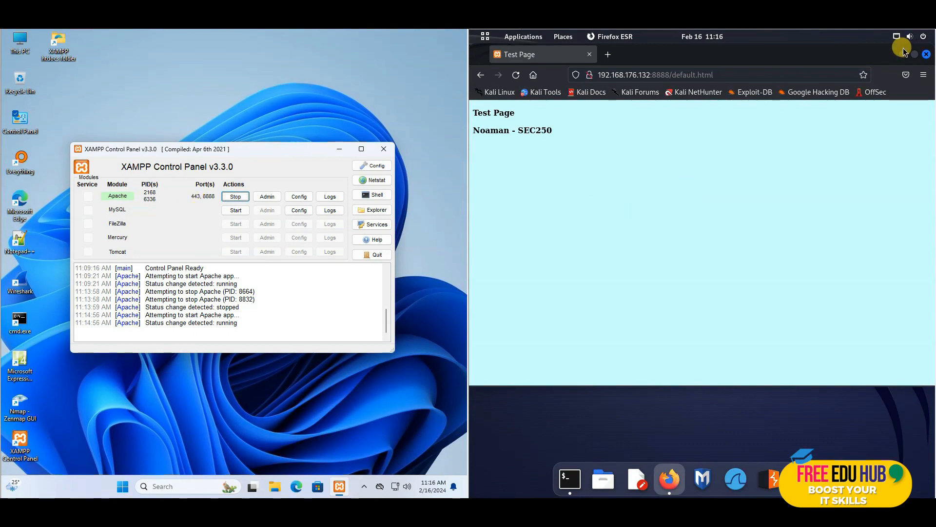
pyautogui.click(925, 54)
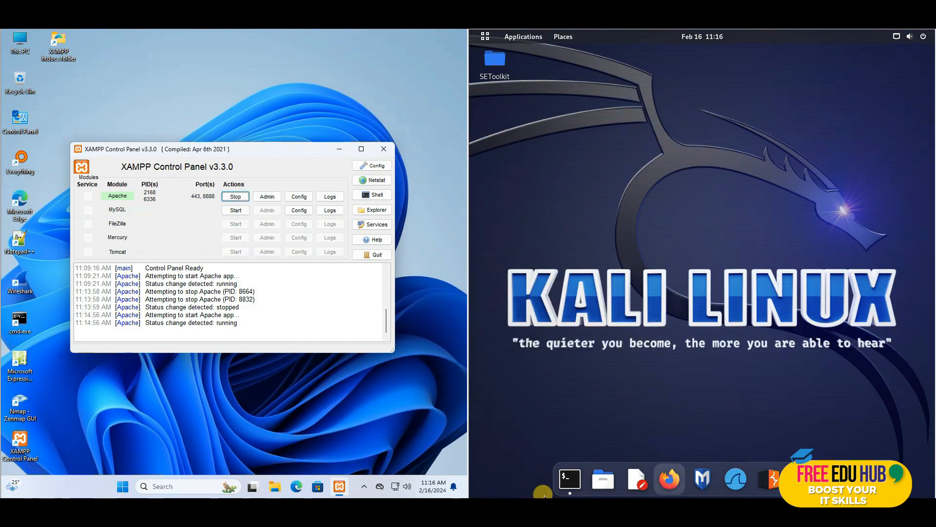
# Rerun nmap -sV 192.168.176.132 in the Kali terminal and compare its open ports with the earlier scan, highlighting port 8888
pyautogui.click(567, 480)
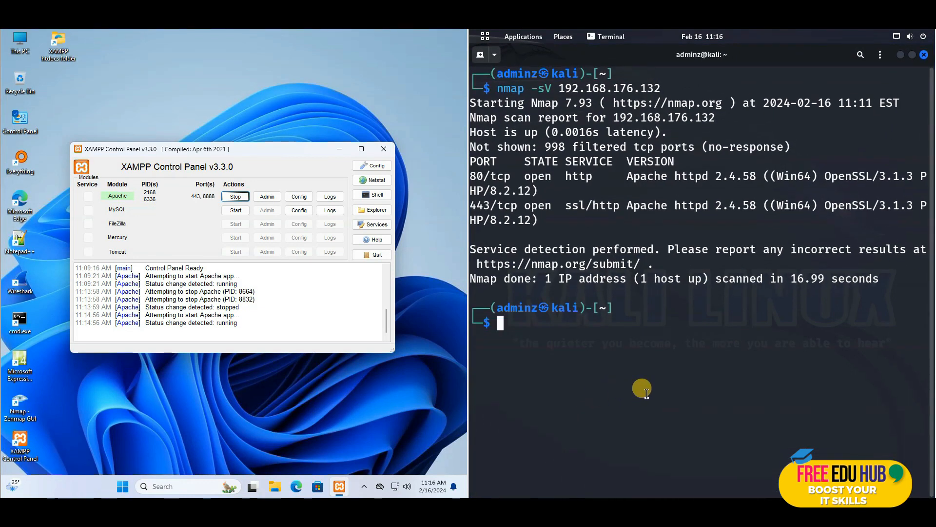
pyautogui.press('Up')
pyautogui.press('Return')
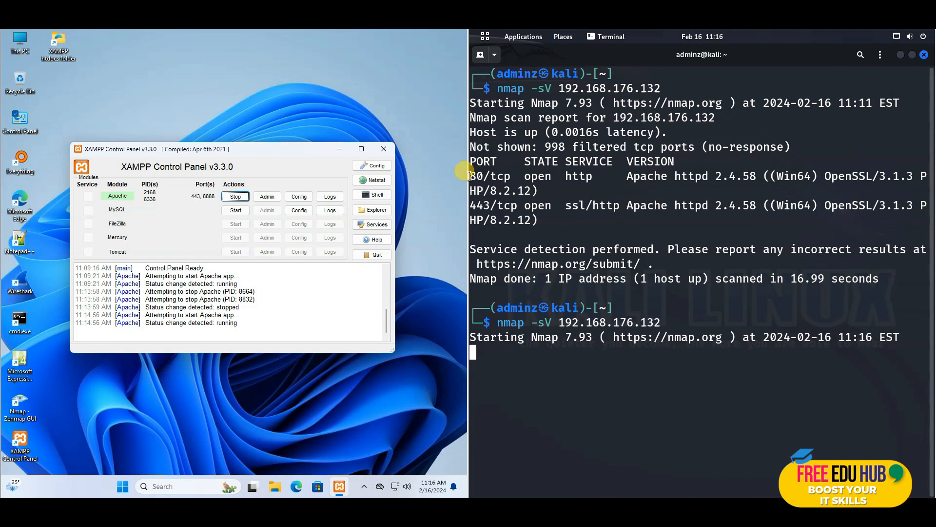
pyautogui.moveTo(470, 175); pyautogui.dragTo(552, 215)
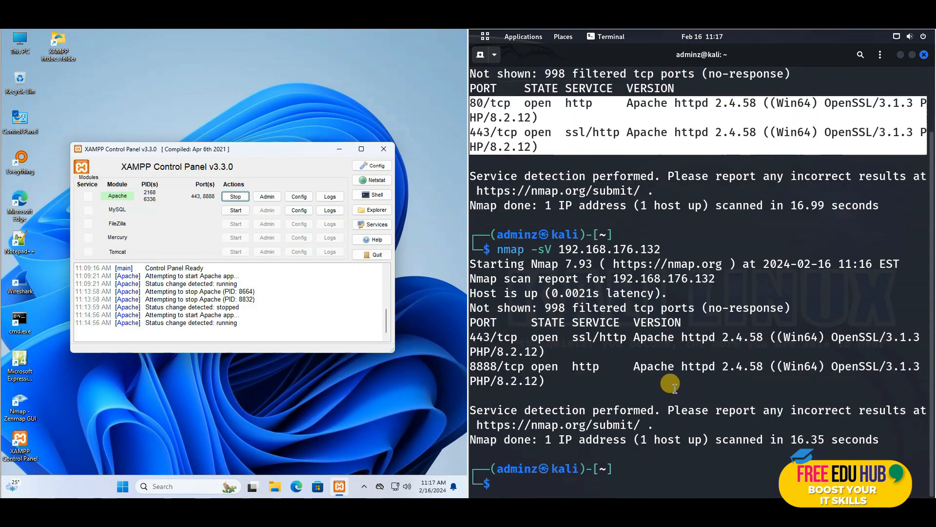
pyautogui.moveTo(547, 385); pyautogui.dragTo(470, 367)
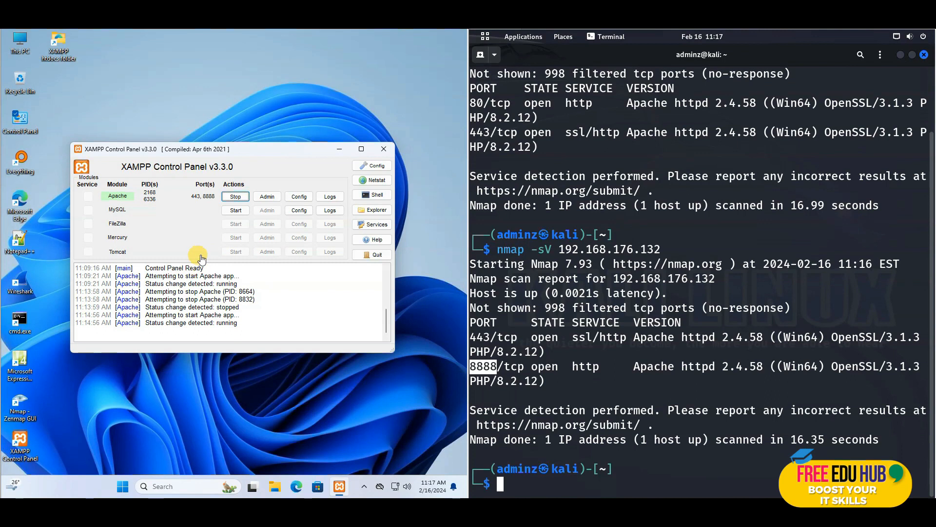
# Open the inbound rules in Windows Defender Firewall's advanced settings and set the first Apache HTTP Server rule to block the connection
pyautogui.doubleClick(23, 122)
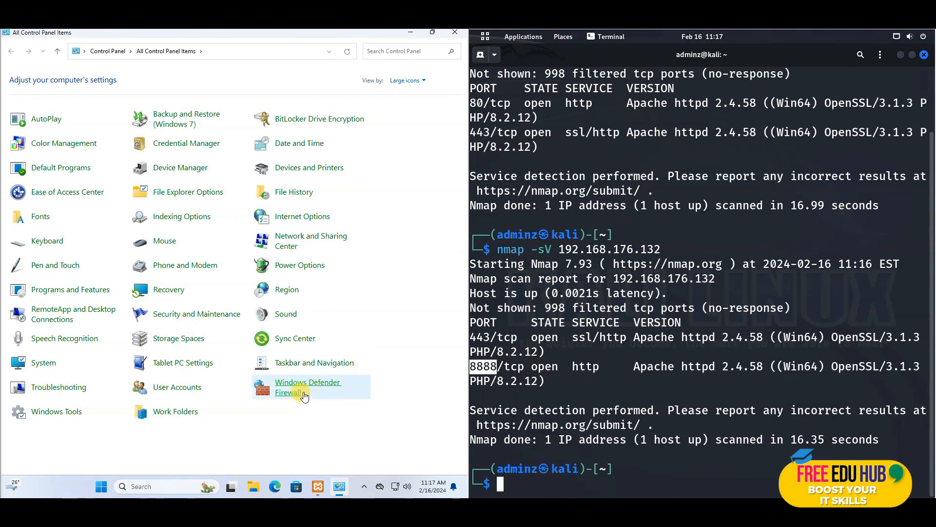
pyautogui.click(303, 394)
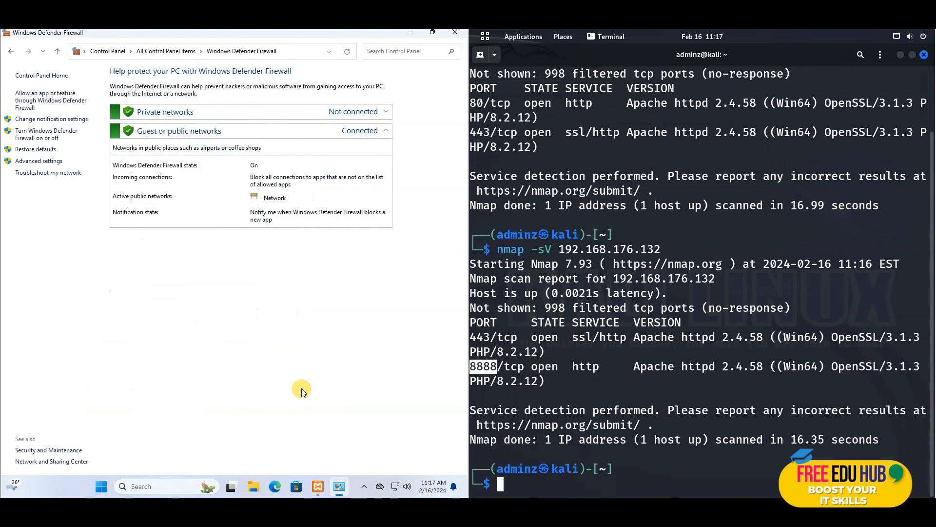
pyautogui.click(34, 162)
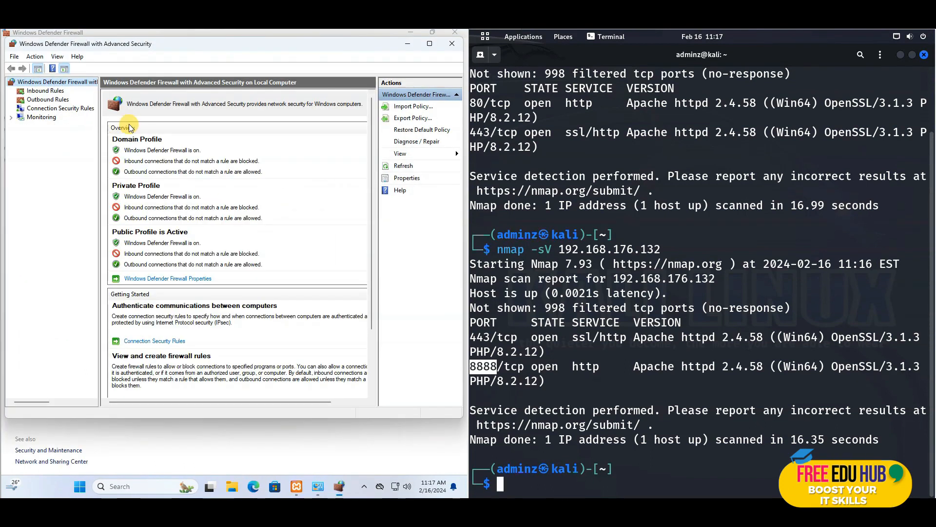
pyautogui.click(45, 90)
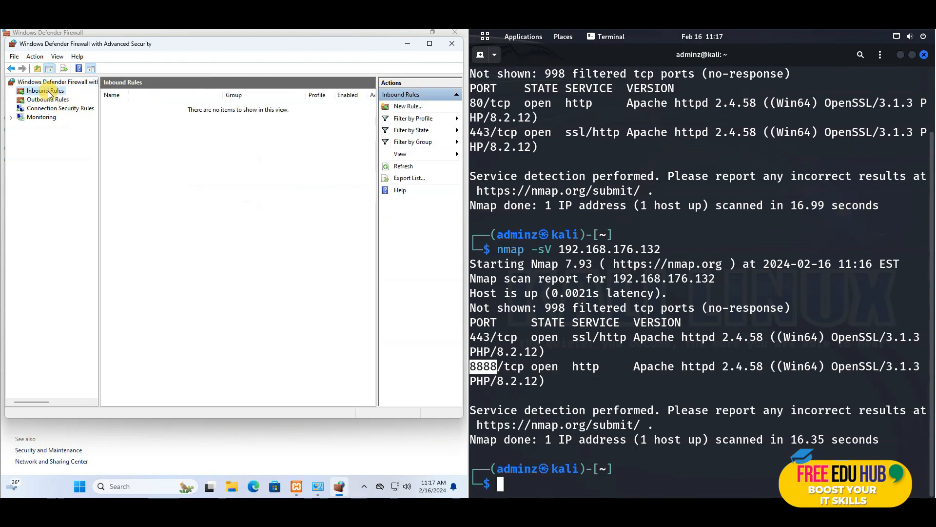
pyautogui.doubleClick(146, 116)
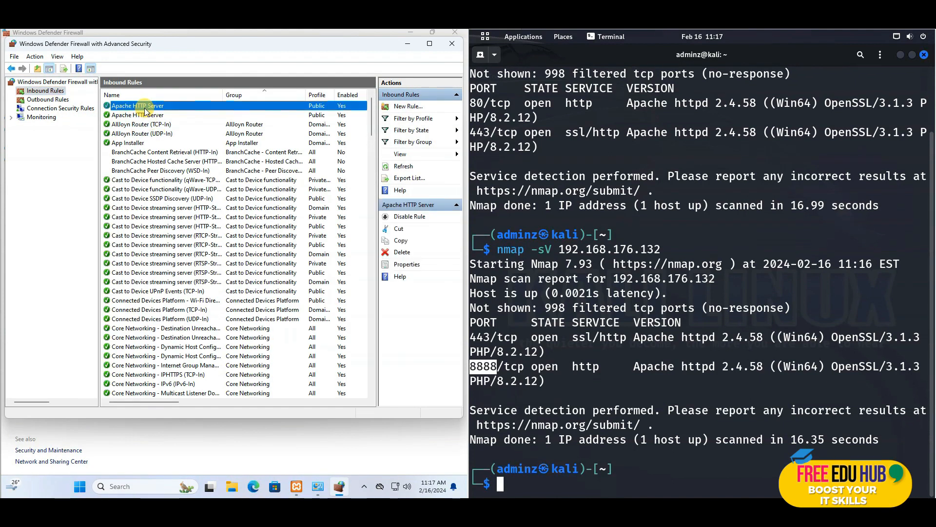
pyautogui.click(168, 255)
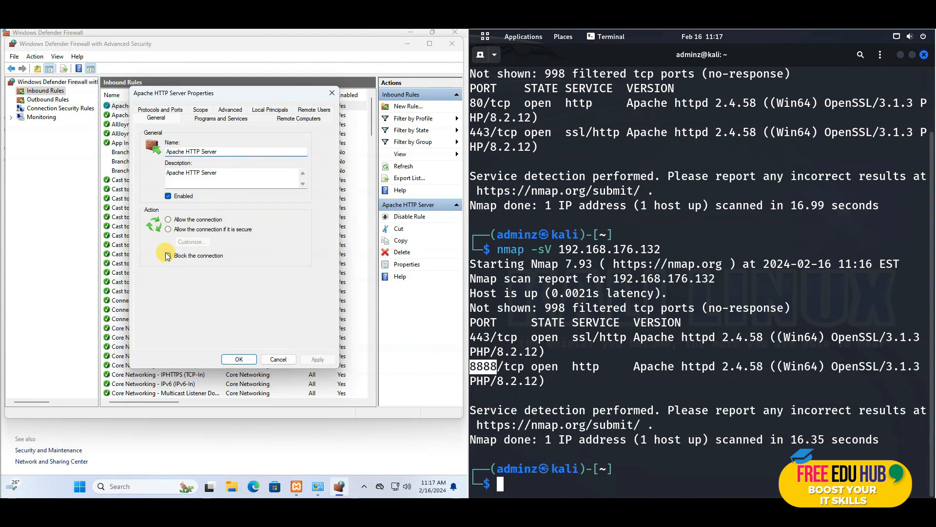
pyautogui.click(239, 359)
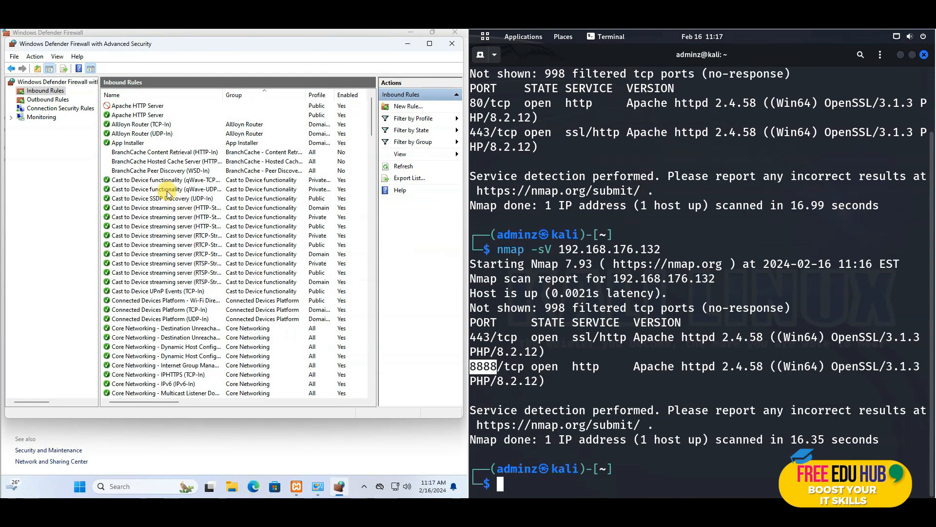
# Set the second Apache HTTP Server inbound rule to block the connection
pyautogui.click(127, 117)
pyautogui.doubleClick(127, 117)
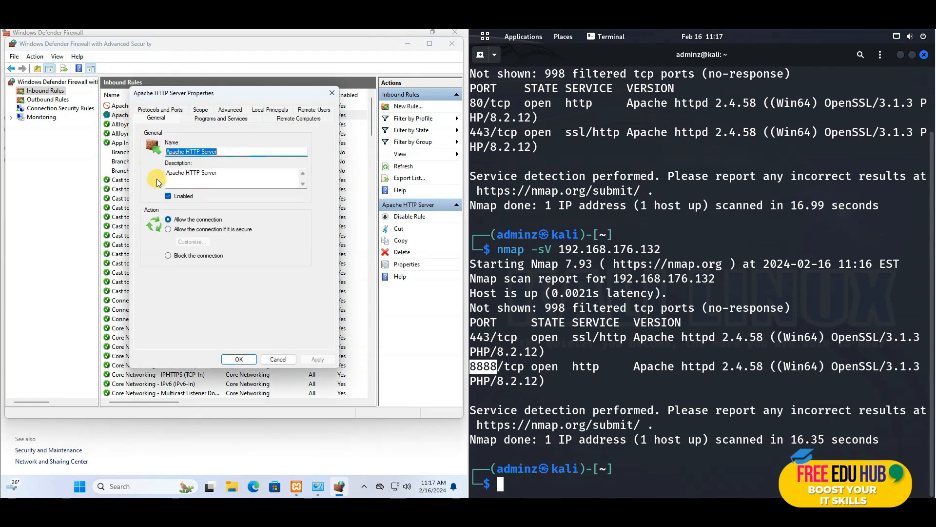
pyautogui.click(168, 256)
pyautogui.click(239, 359)
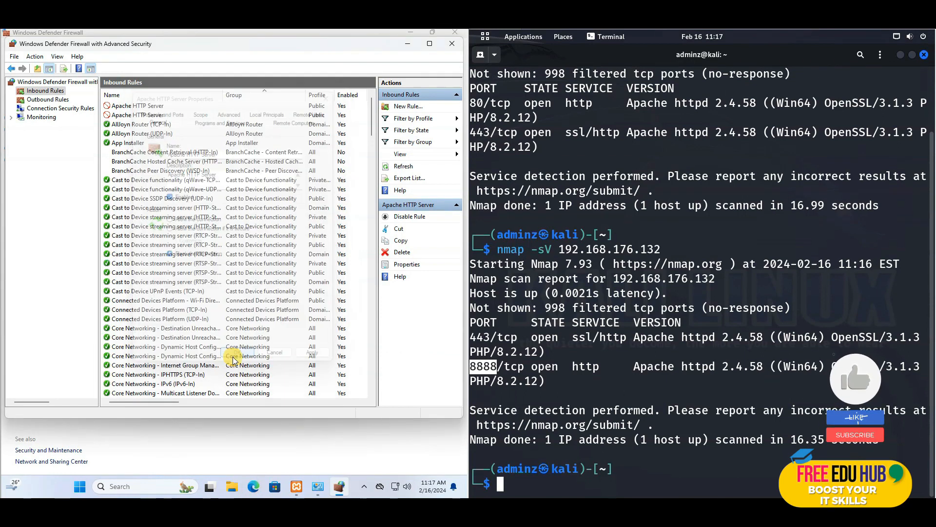
# Minimize the Kali terminal, open Firefox, and load 192.168.176.132:8888/default.html with the blocking rules in place
pyautogui.click(900, 56)
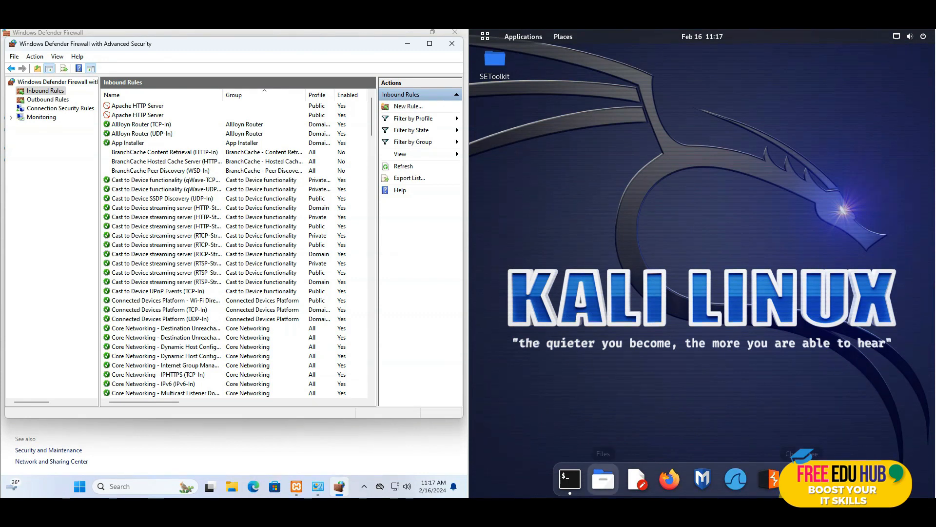
pyautogui.click(666, 484)
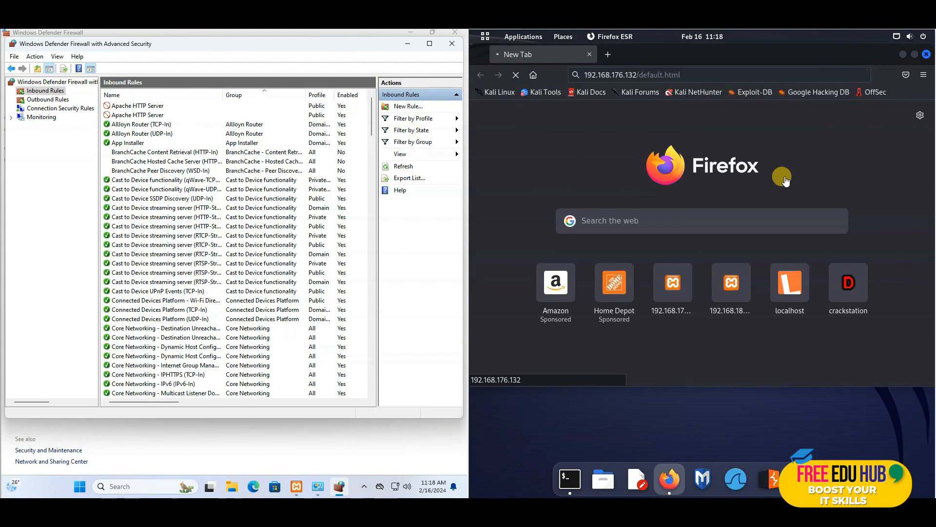
pyautogui.click(629, 74)
pyautogui.click(632, 74)
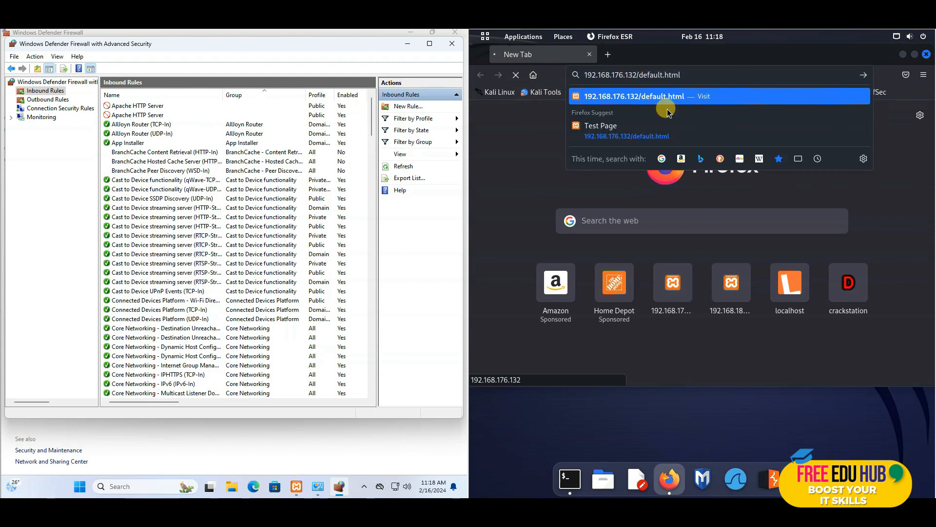
pyautogui.write(':')
pyautogui.write('8888')
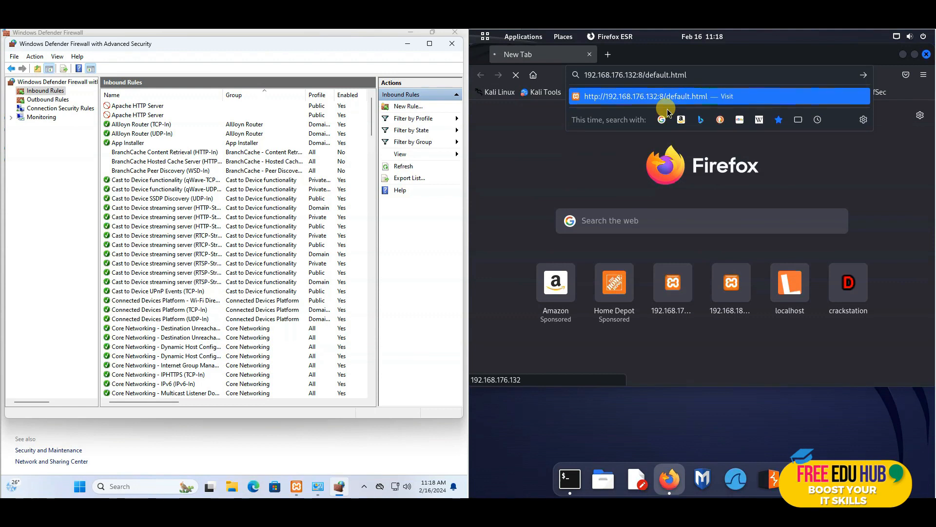
pyautogui.press('Return')
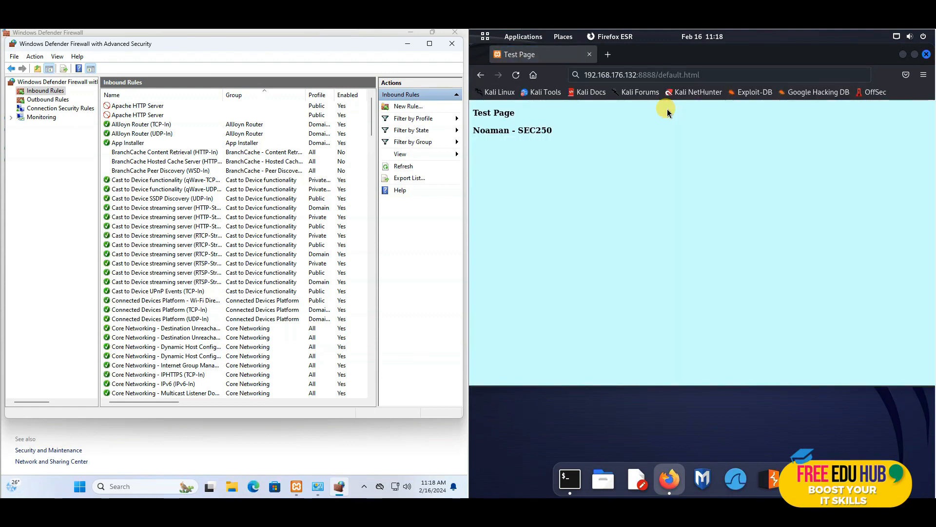
# Reload the test page, request its copied port 8888 address in a new tab, and close the original tab
pyautogui.press('F5')
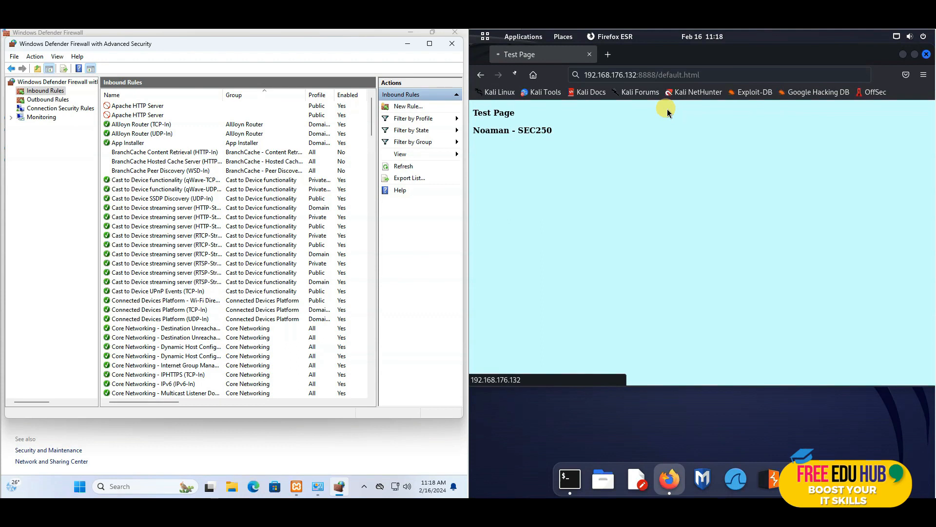
pyautogui.click(681, 75)
pyautogui.hotkey('ctrl', 'c')
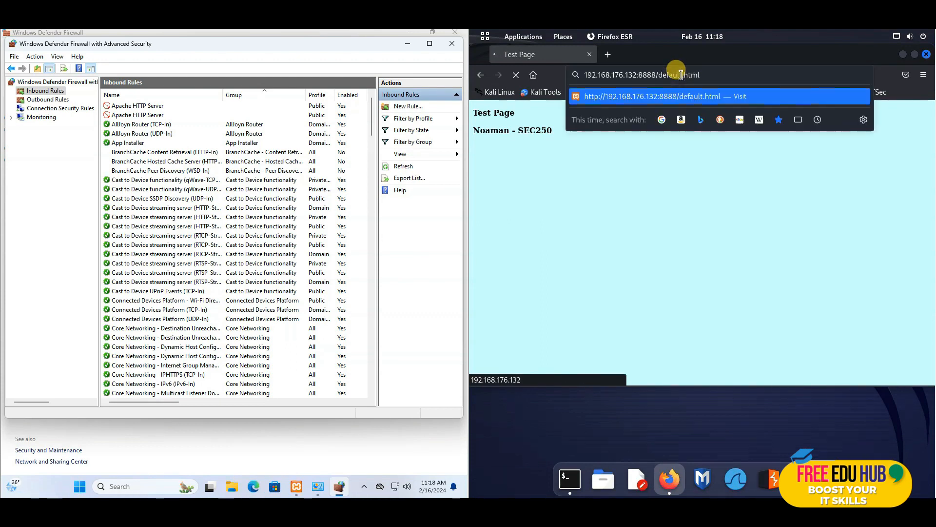
pyautogui.click(607, 55)
pyautogui.hotkey('ctrl', 'v')
pyautogui.press('Return')
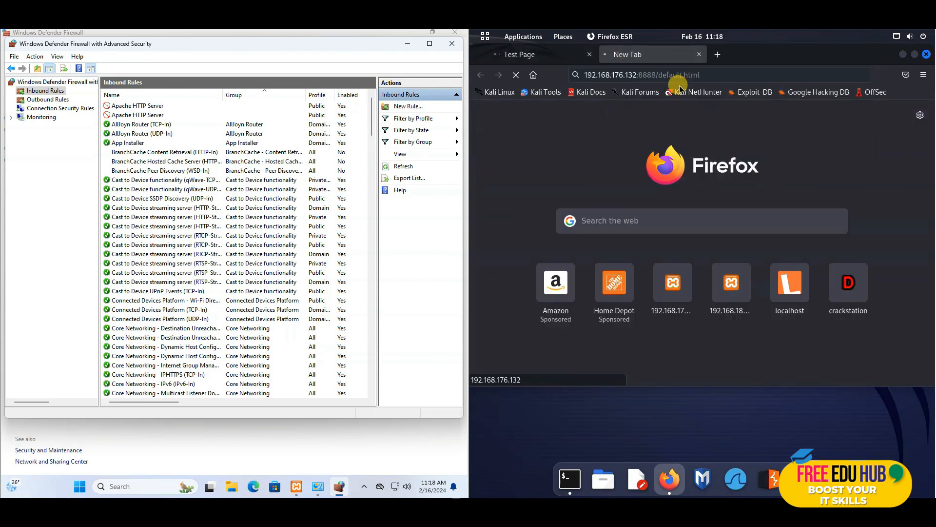
pyautogui.click(590, 54)
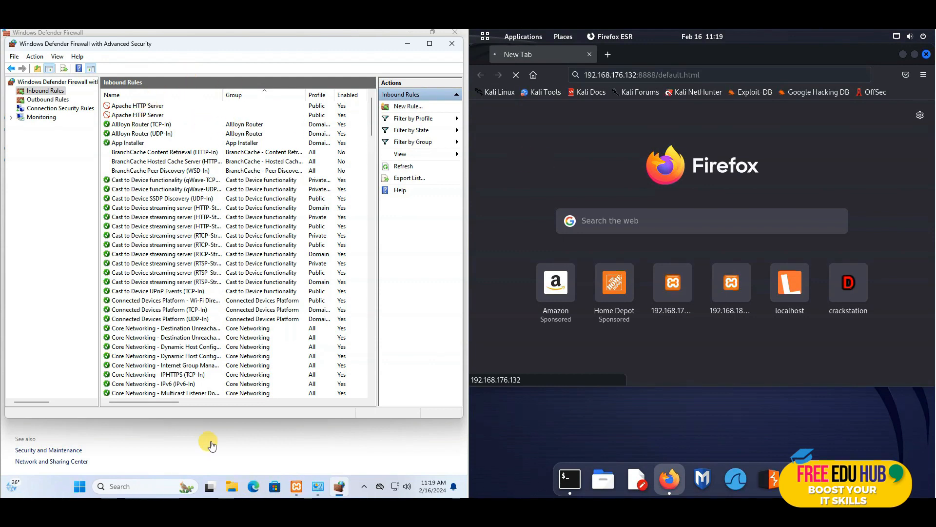
# Bring up the XAMPP Control Panel on the Windows machine
pyautogui.click(297, 487)
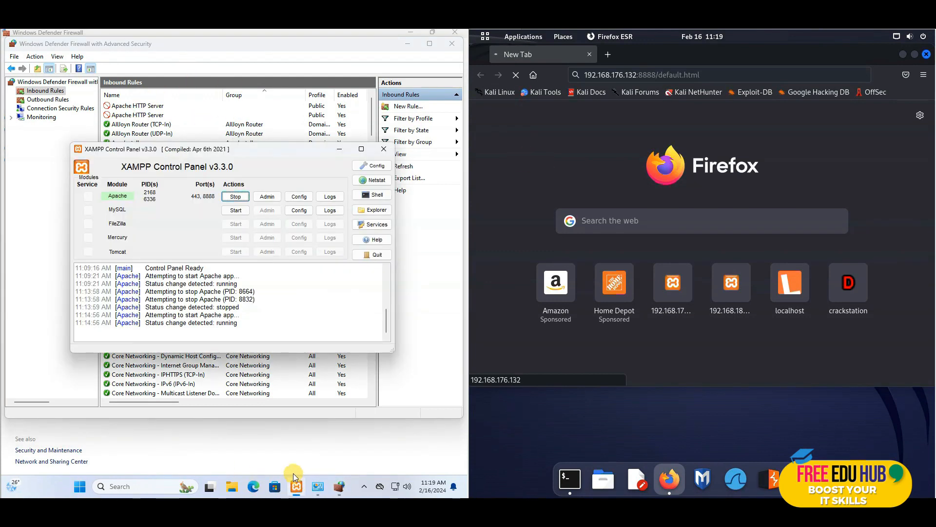